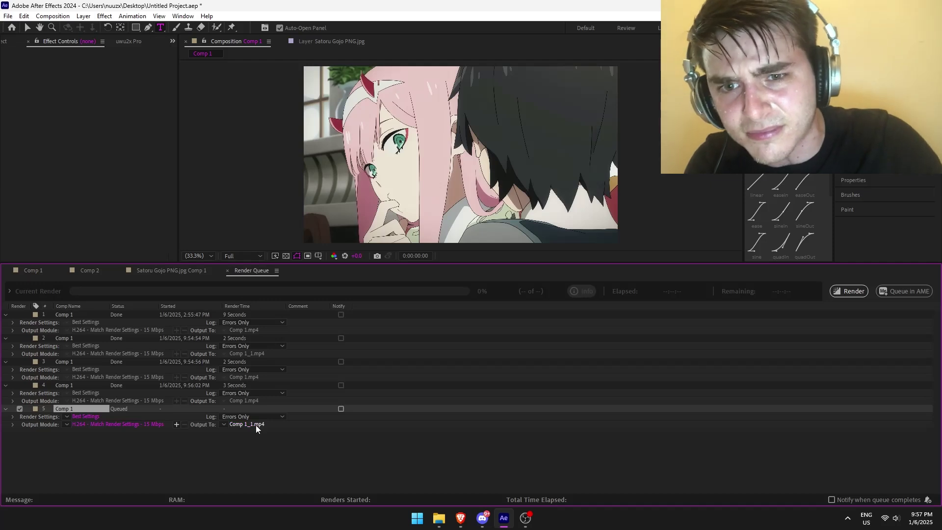
# - Set the queued Comp 1 render to save as Comp 1_1 in the Videos folder in H.264 format and render it
pyautogui.click(255, 425)
pyautogui.click(31, 132)
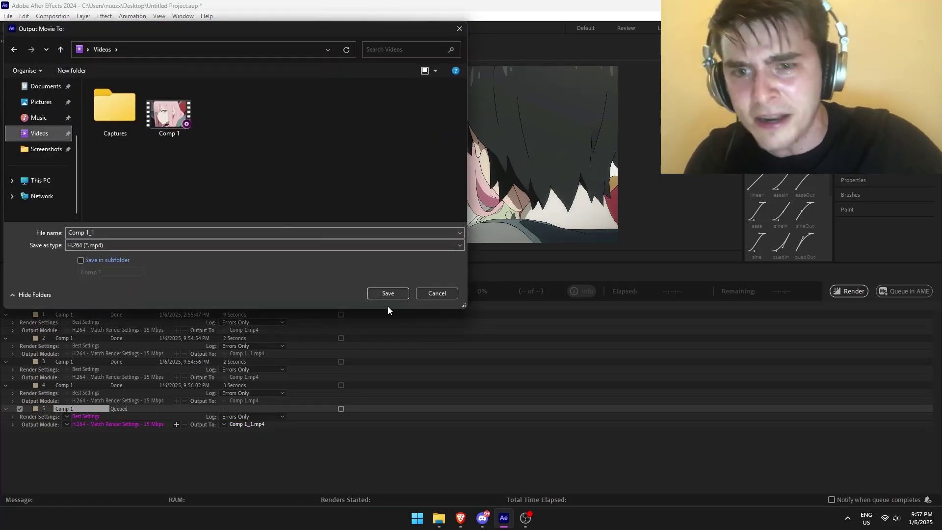
pyautogui.click(387, 293)
pyautogui.click(850, 291)
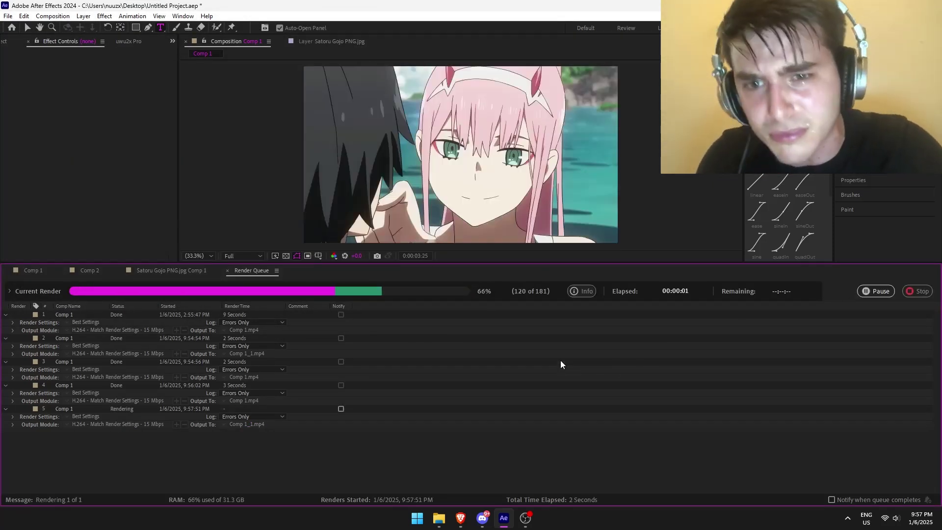
# - Open Topaz Video Enhance AI and import Comp 1_1.mp4 from the Videos folder
pyautogui.click(417, 518)
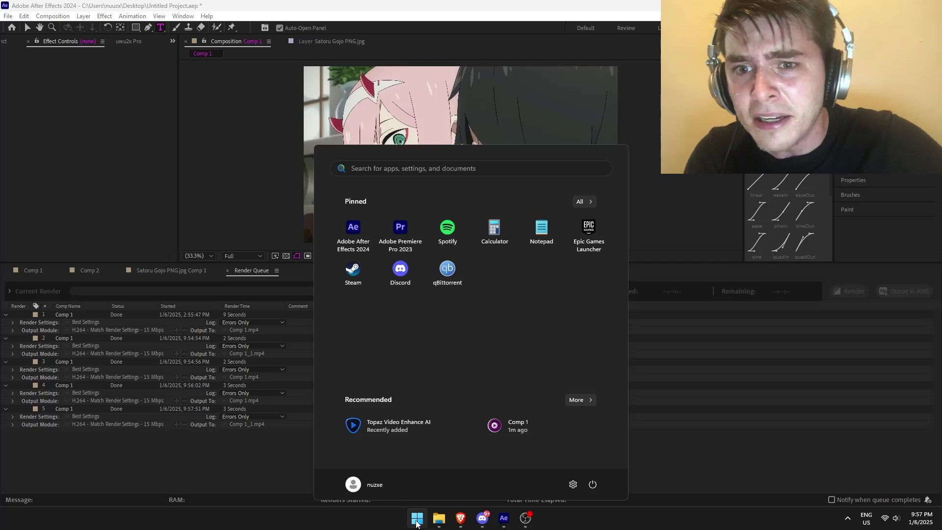
pyautogui.click(389, 431)
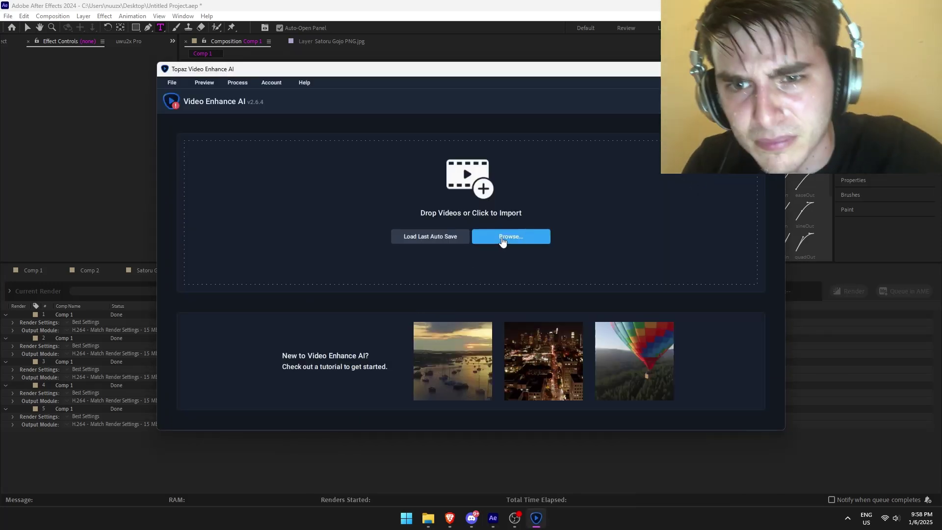
pyautogui.click(503, 240)
pyautogui.doubleClick(432, 167)
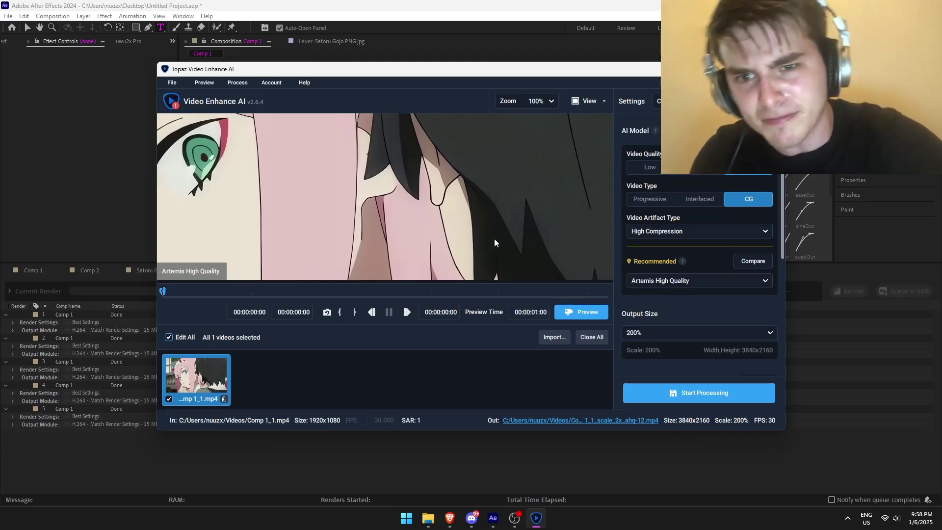
# - Choose Proteus - Fine Tune as the AI model for the imported video
pyautogui.click(542, 101)
pyautogui.click(503, 133)
pyautogui.click(669, 280)
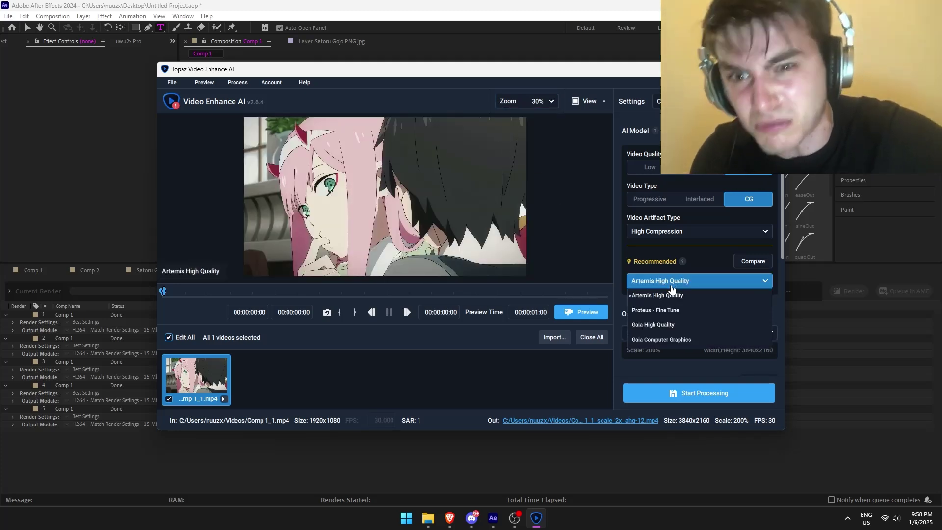
pyautogui.click(669, 311)
# - Set Revert Compression and Recover Details to 90, Sharpen to 35, Reduce Noise to 100, Dehalo to 31 and Antialias / DeBlur to 0
pyautogui.scroll(-1, 670, 295)
pyautogui.scroll(-2, 670, 301)
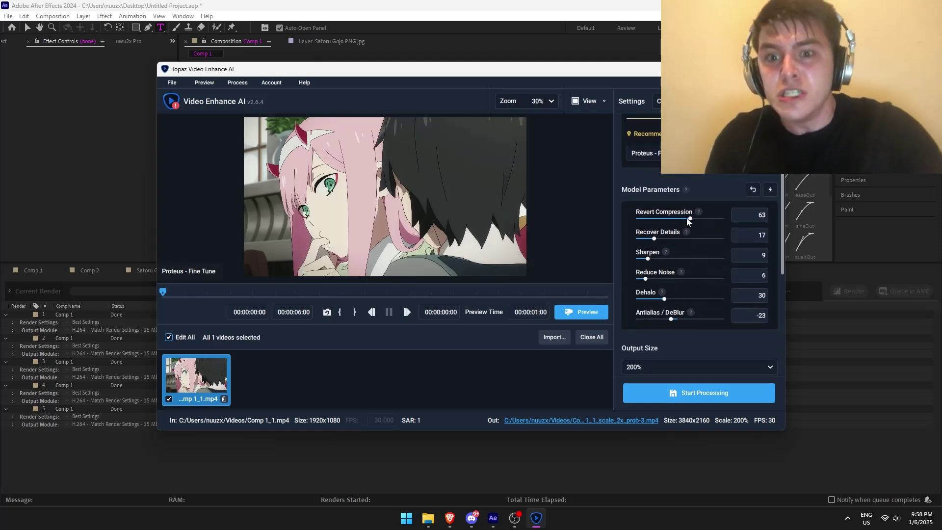
pyautogui.moveTo(715, 221); pyautogui.dragTo(711, 240)
pyautogui.moveTo(648, 258); pyautogui.dragTo(790, 290)
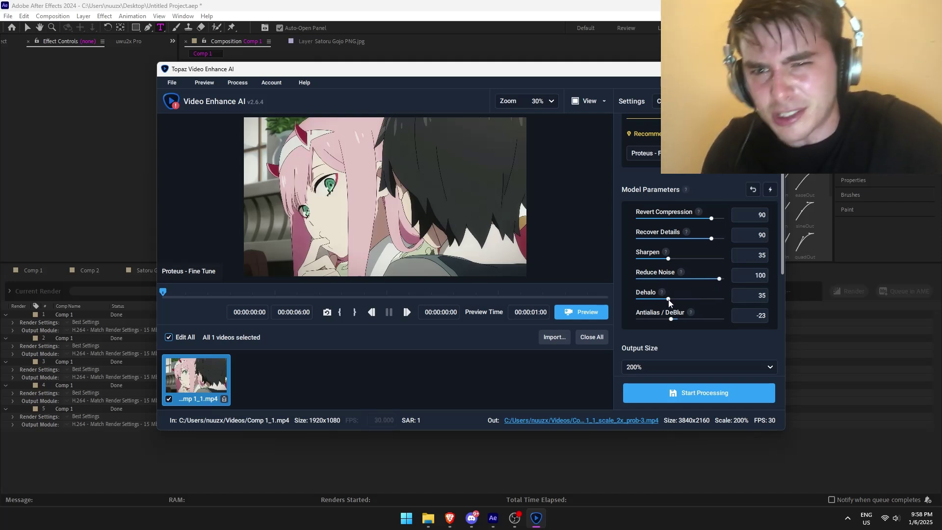
pyautogui.moveTo(671, 318); pyautogui.dragTo(680, 319)
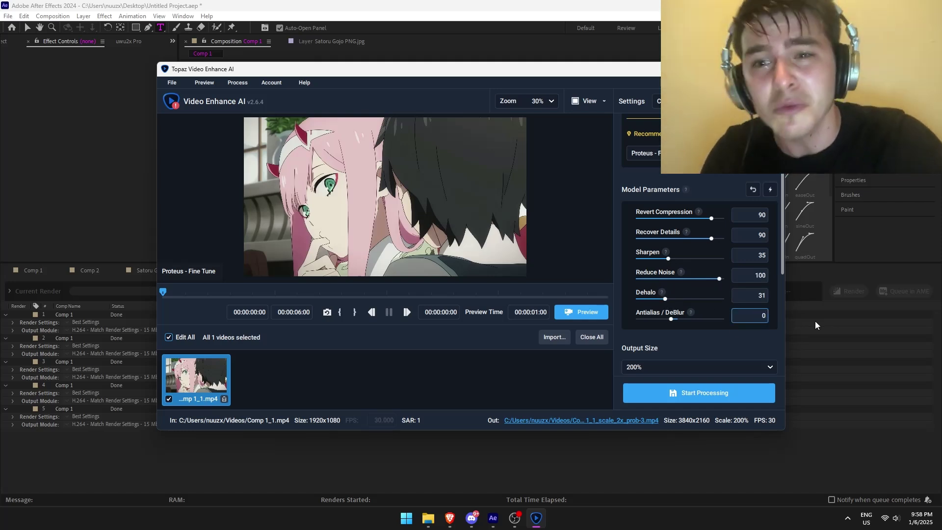
# - Set the output size to 100% (Denoise / DeBlock) and turn off the added grain
pyautogui.scroll(-2, 706, 341)
pyautogui.click(711, 310)
pyautogui.click(684, 331)
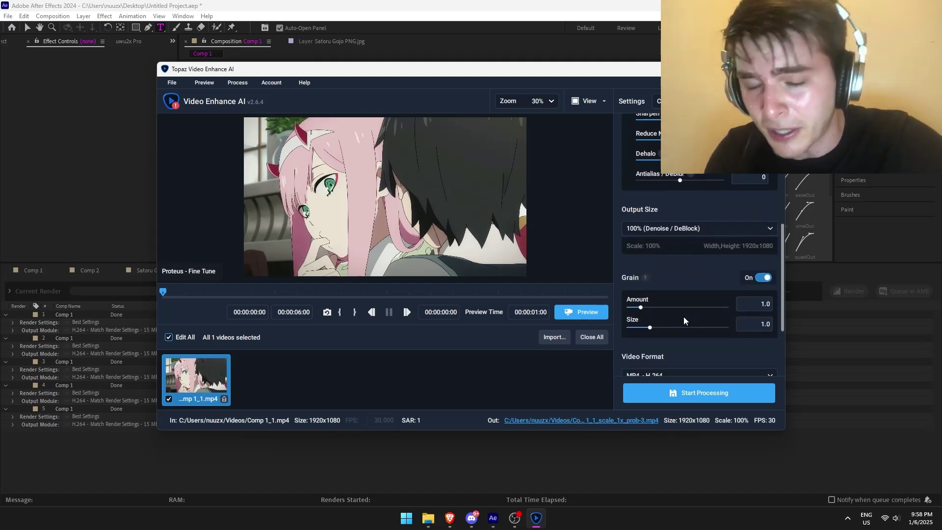
pyautogui.scroll(-1, 684, 316)
pyautogui.click(764, 225)
# - Set the MP4 output's Constant Rate Factor to 15 and start processing the video
pyautogui.moveTo(688, 296); pyautogui.dragTo(676, 297)
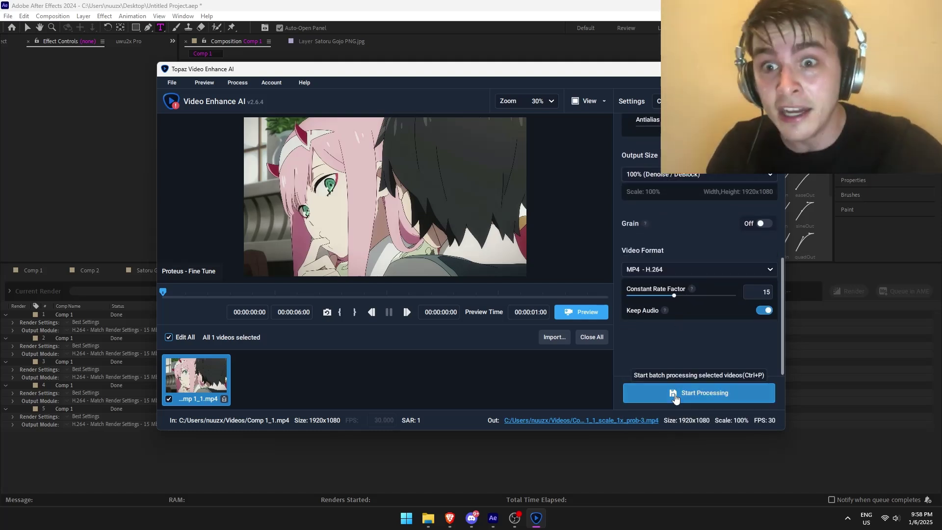
pyautogui.click(702, 393)
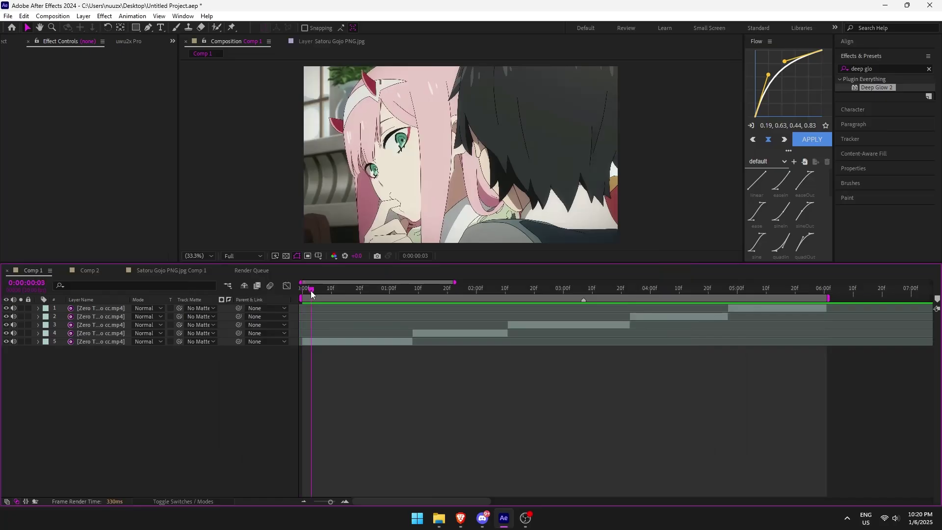
# - In After Effects, start a 2x upscale of all five Zero Two clips in Comp 1 with the uwu2x Pro extension
pyautogui.moveTo(310, 290); pyautogui.dragTo(16, 335)
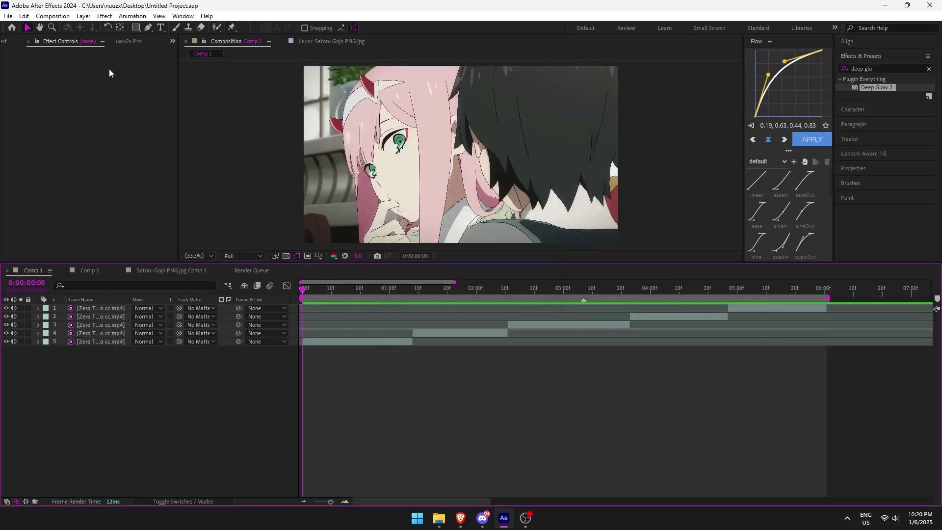
pyautogui.click(127, 40)
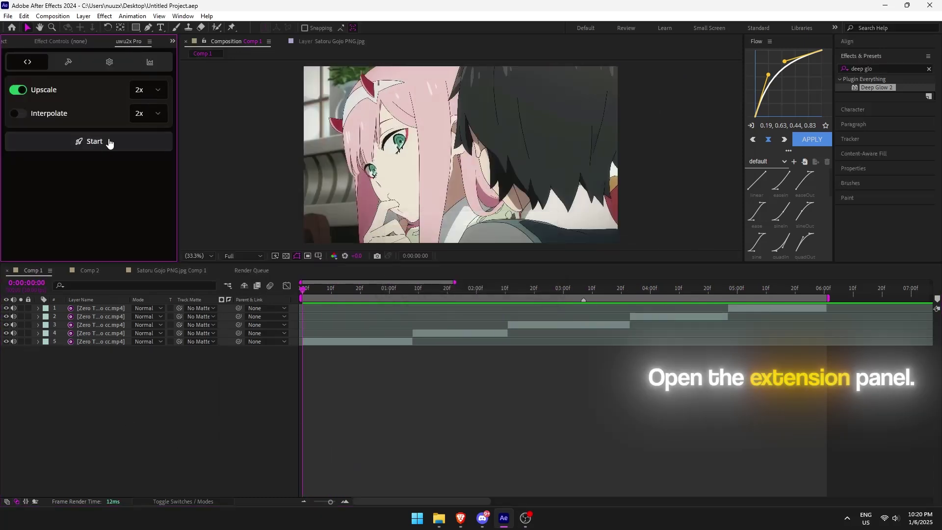
pyautogui.moveTo(105, 387); pyautogui.dragTo(93, 310)
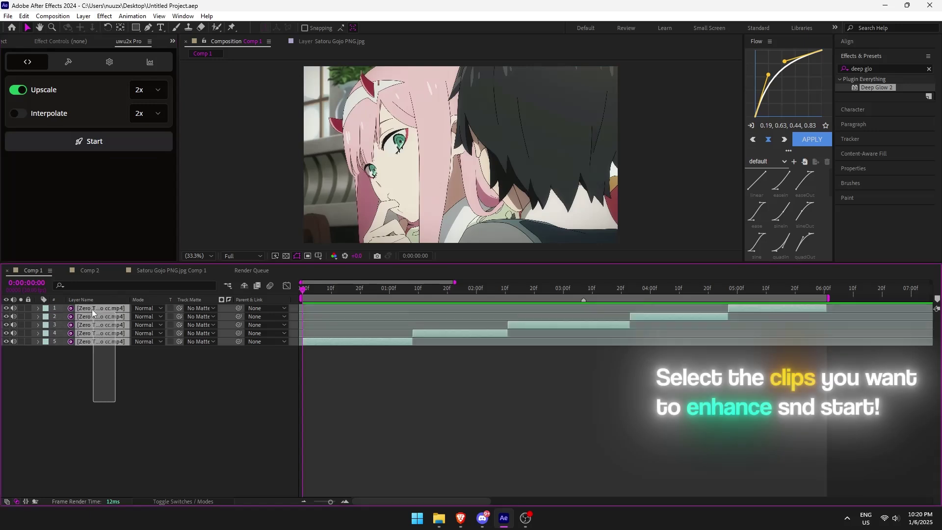
pyautogui.click(78, 142)
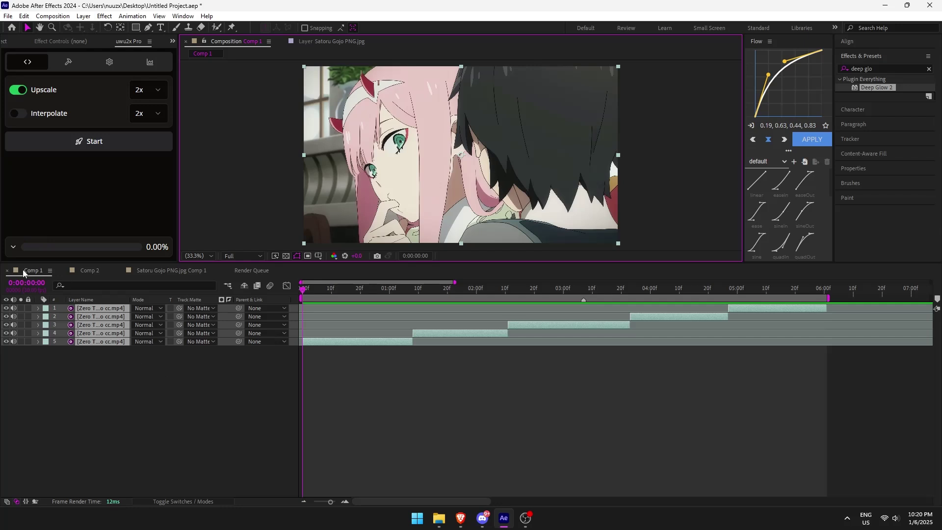
# - Review the list of clips queued for upscaling in uwu2x Pro, then collapse it
pyautogui.click(13, 247)
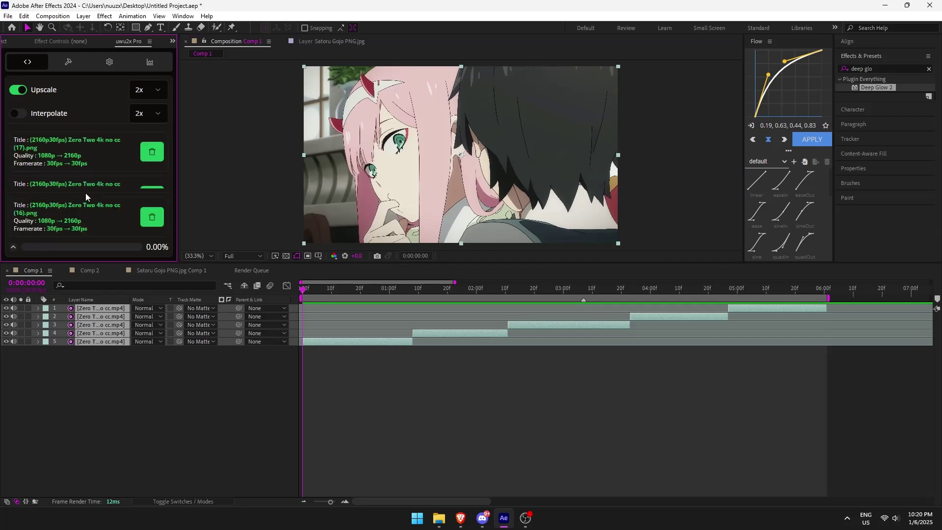
pyautogui.scroll(-2, 101, 169)
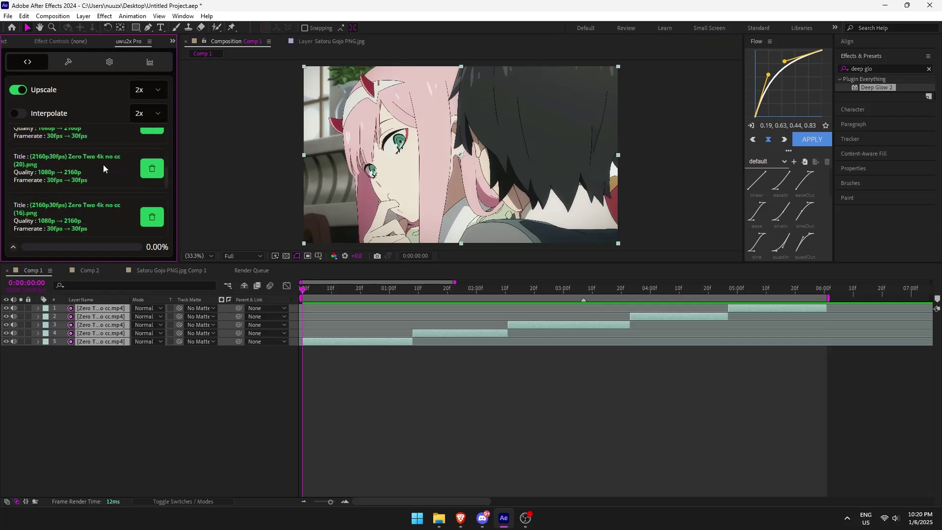
pyautogui.click(13, 247)
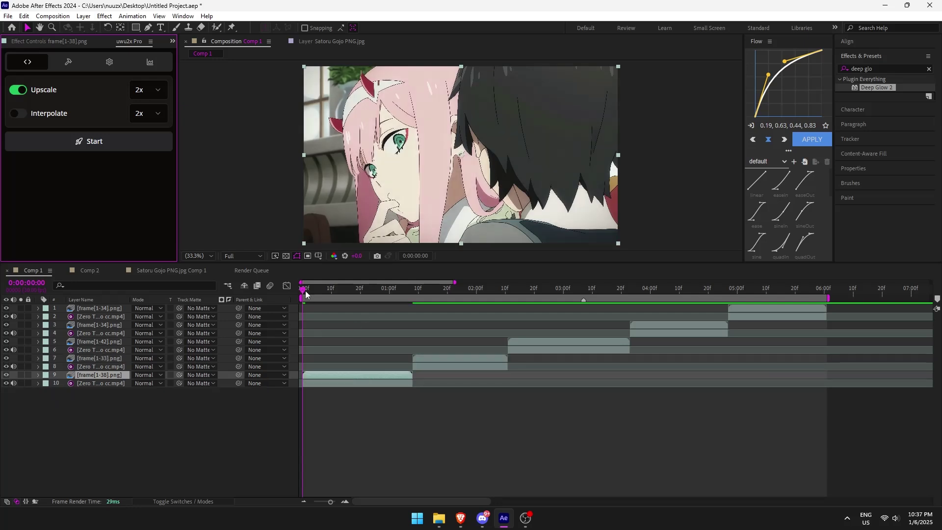
# - Compare the first upscaled clip with its original up close at the start of Comp 1 by toggling the frame[1-38].png layer's visibility
pyautogui.moveTo(305, 293); pyautogui.dragTo(256, 328)
pyautogui.scroll(5, 427, 163)
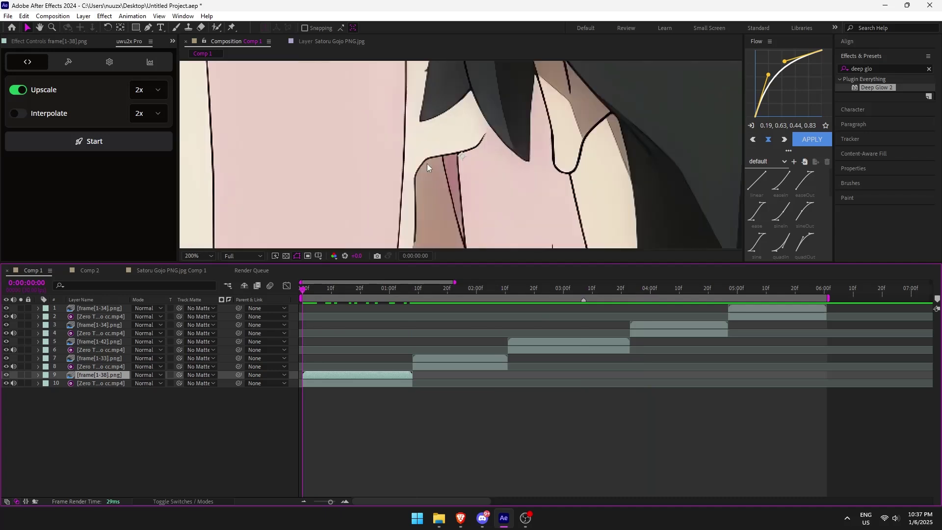
pyautogui.scroll(-4, 427, 164)
pyautogui.scroll(2, 381, 172)
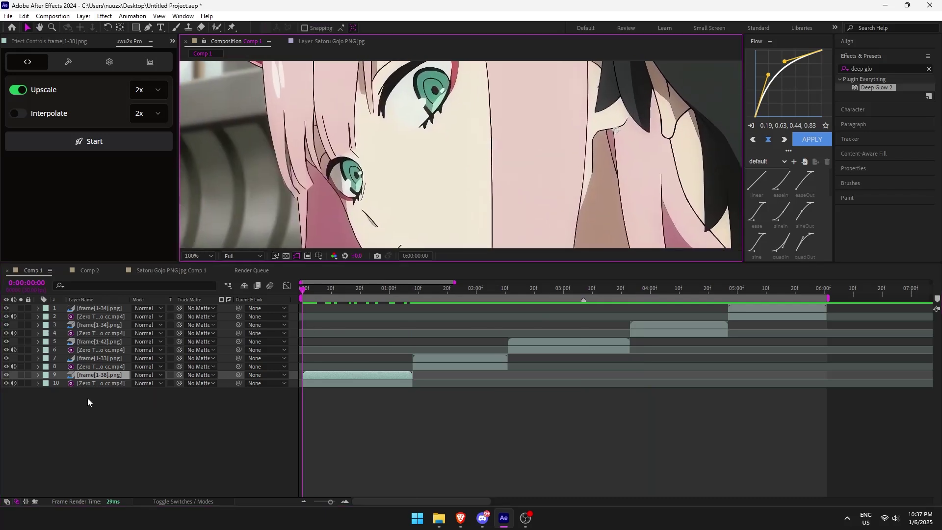
pyautogui.click(6, 376)
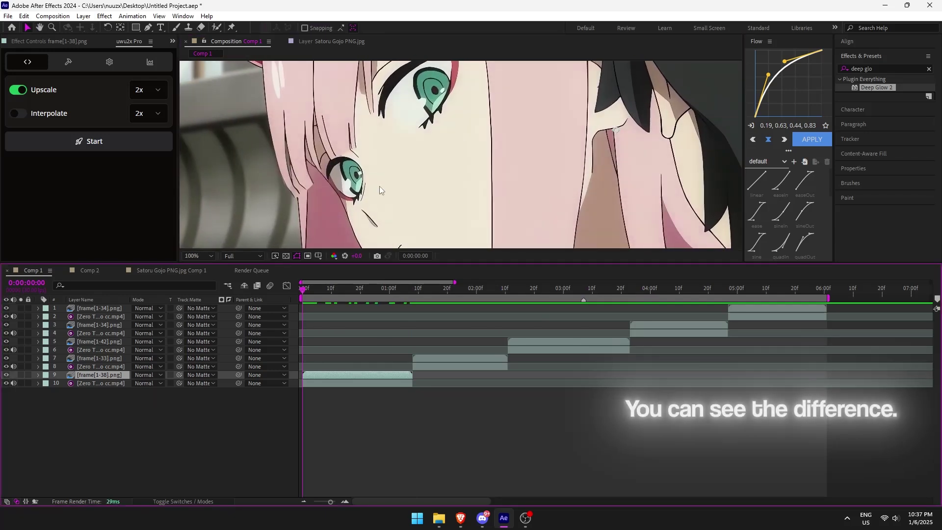
pyautogui.scroll(2, 387, 188)
# - Compare the second upscaled clip with its original at 0:00:01:24 by toggling its visibility, and view the full frame at 0:00:03:04
pyautogui.moveTo(428, 289); pyautogui.dragTo(452, 292)
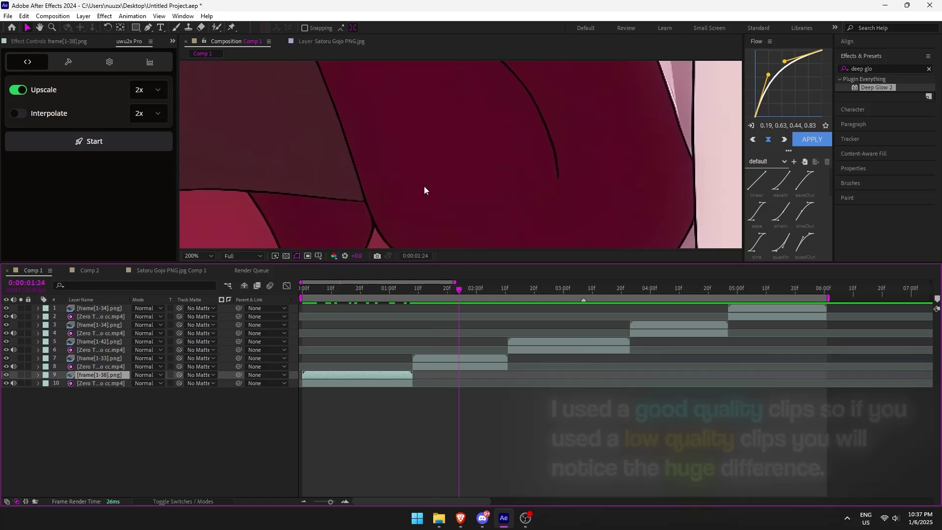
pyautogui.scroll(-2, 424, 186)
pyautogui.press('h')
pyautogui.moveTo(488, 154); pyautogui.dragTo(333, 218)
pyautogui.press('v')
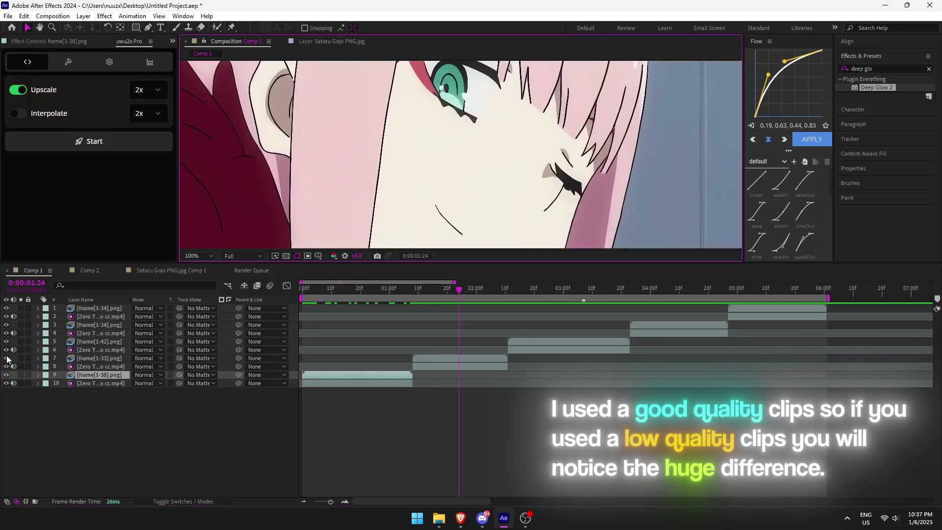
pyautogui.click(6, 359)
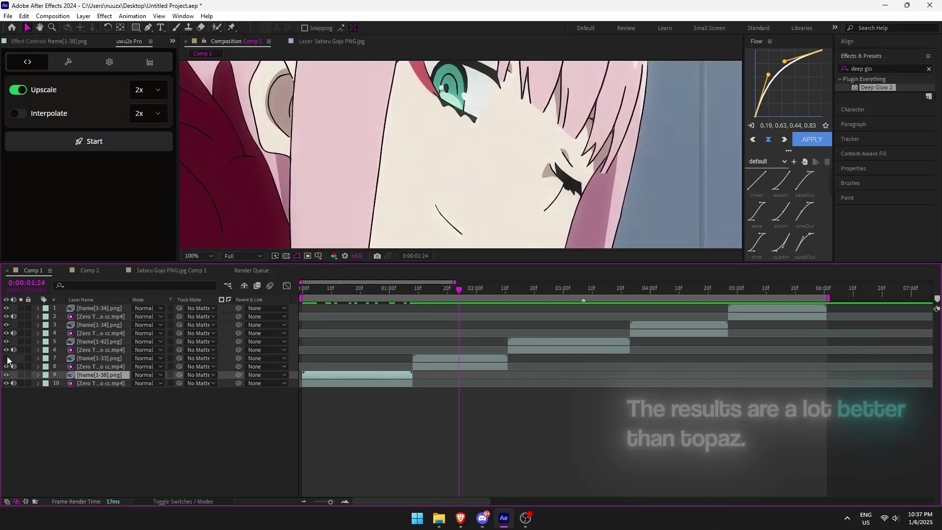
pyautogui.moveTo(559, 286); pyautogui.dragTo(574, 289)
pyautogui.scroll(-4, 417, 162)
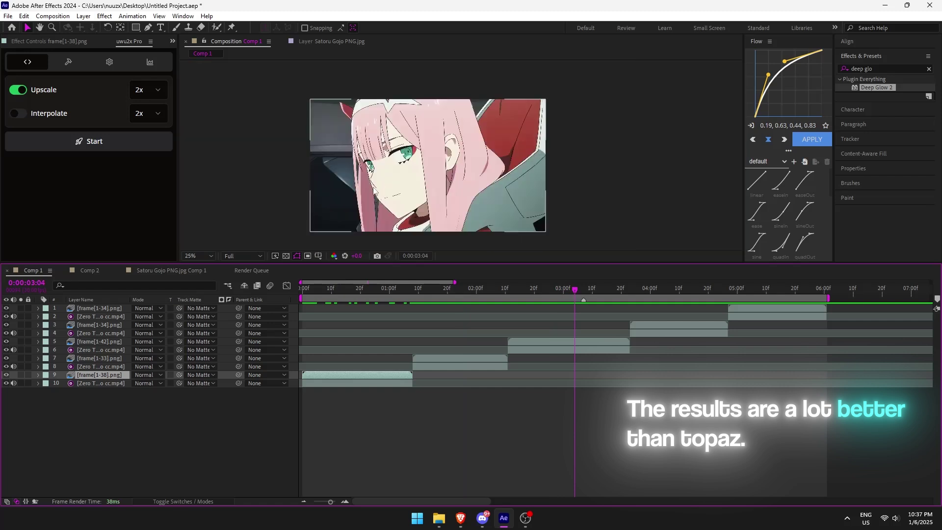
pyautogui.click(198, 255)
pyautogui.click(203, 277)
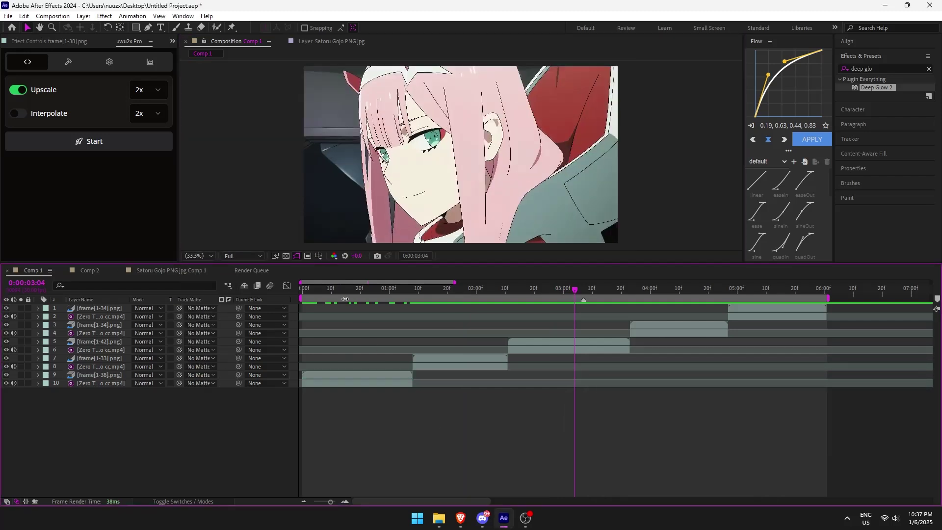
# - Delete the five upscaled PNG sequence layers from Comp 1 and start uwu2x Pro processing again
pyautogui.press('Home')
pyautogui.keyDown('ctrl'); pyautogui.click(307, 375); pyautogui.keyUp('ctrl')
pyautogui.keyDown('ctrl'); pyautogui.click(420, 358); pyautogui.keyUp('ctrl')
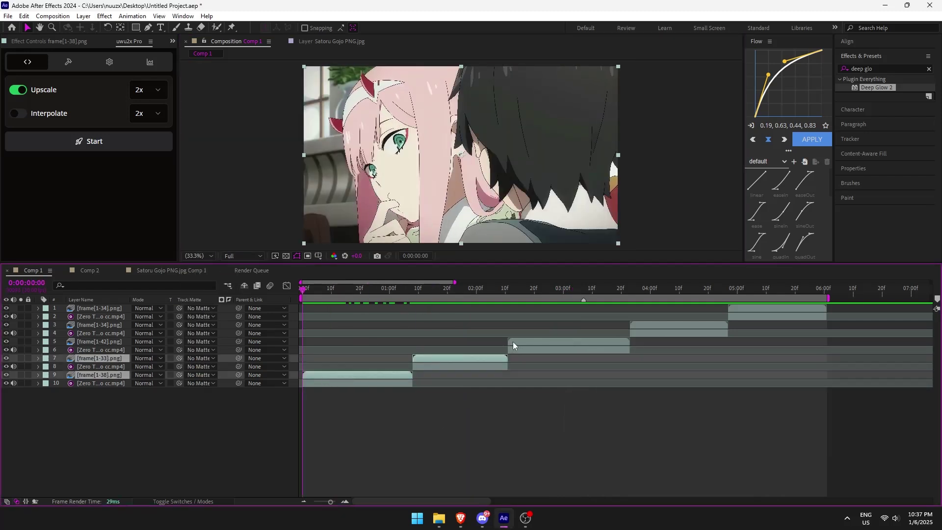
pyautogui.keyDown('ctrl'); pyautogui.click(515, 342); pyautogui.keyUp('ctrl')
pyautogui.keyDown('ctrl'); pyautogui.click(637, 325); pyautogui.keyUp('ctrl')
pyautogui.keyDown('ctrl'); pyautogui.click(742, 309); pyautogui.keyUp('ctrl')
pyautogui.press('Delete')
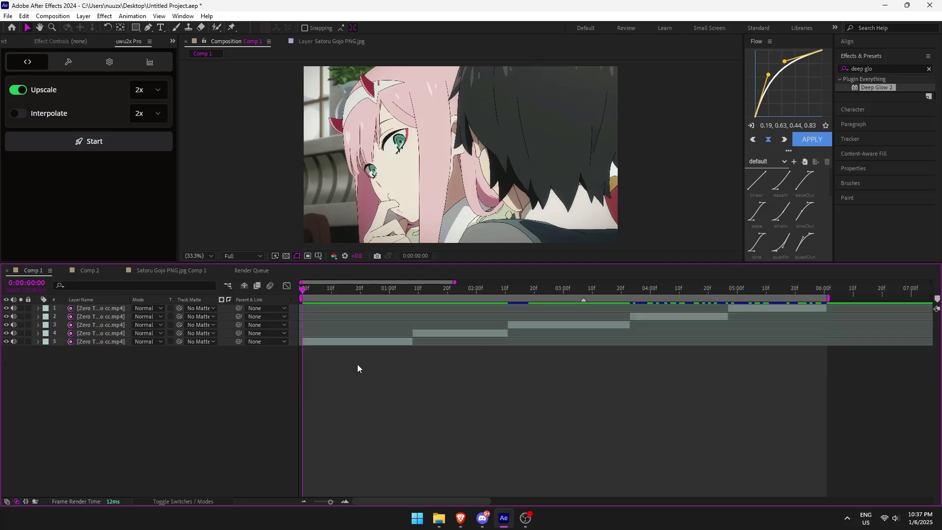
pyautogui.click(83, 142)
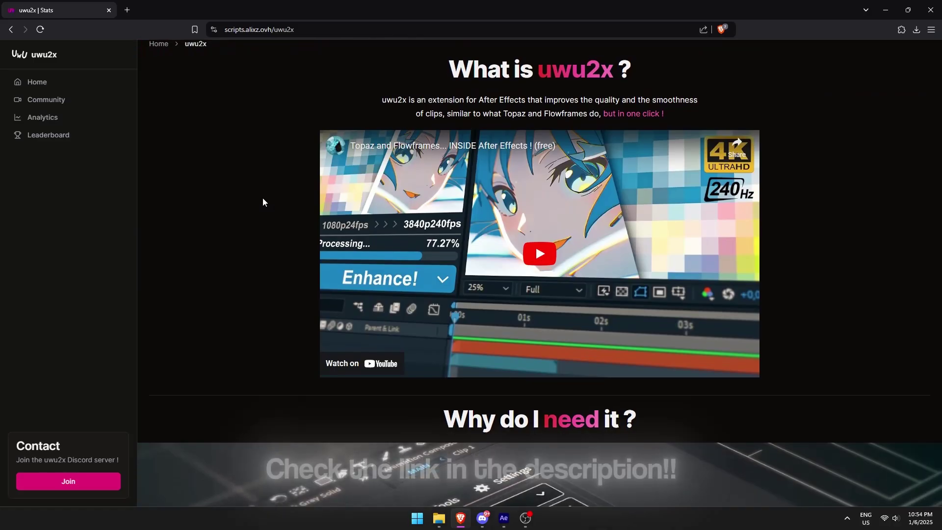
# - Look through the uwu2x extension's web page in the browser, including the sections on its purpose and features
pyautogui.scroll(-15, 262, 198)
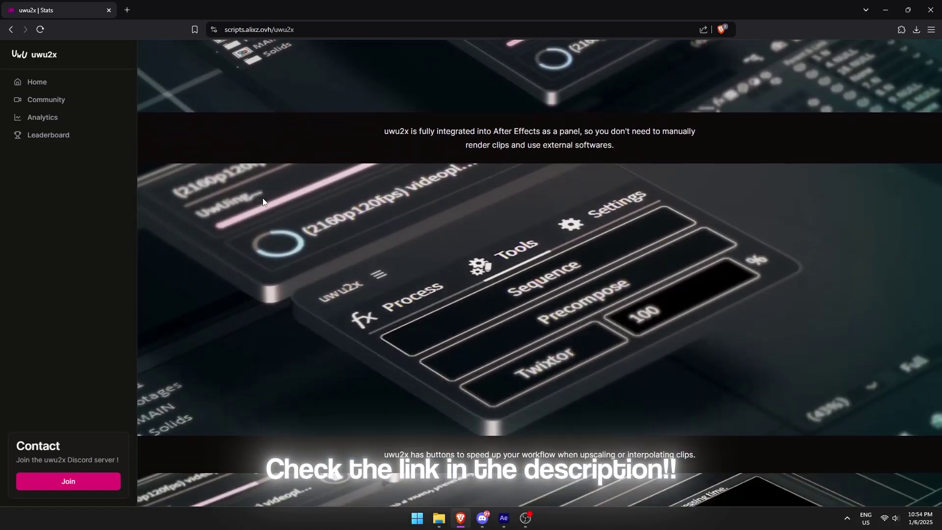
pyautogui.scroll(-15, 263, 199)
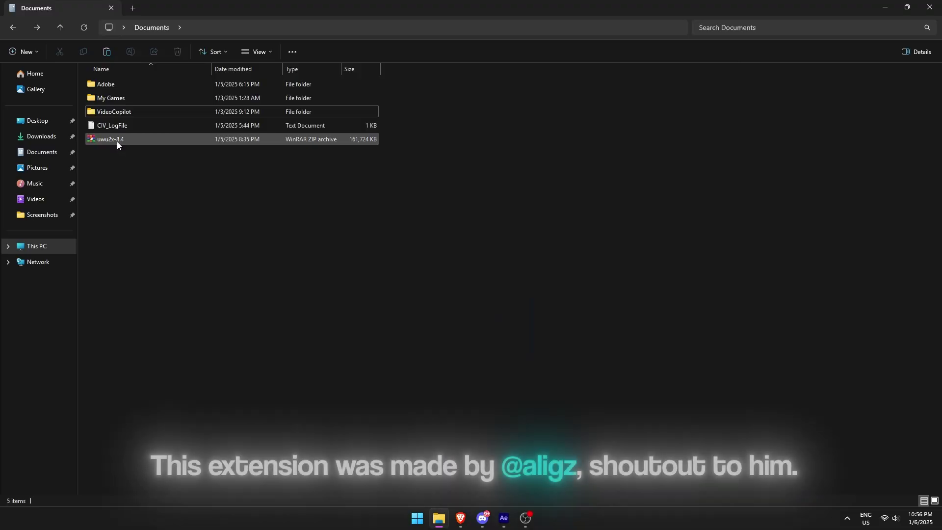
# - In File Explorer, extract the uwu2x-8.4 archive into its own folder in Documents and open the inner uwu2x-8.4 folder
pyautogui.click(117, 142)
pyautogui.rightClick(117, 141)
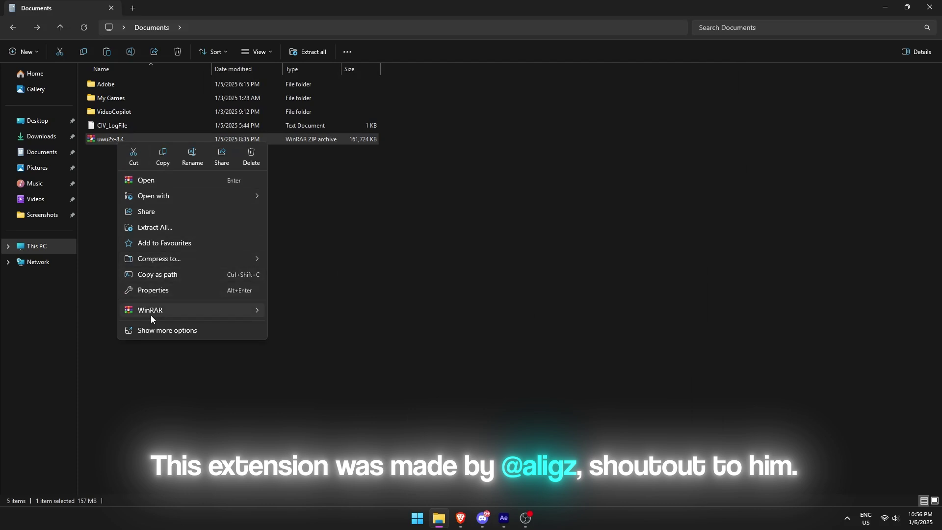
pyautogui.moveTo(151, 312)
pyautogui.click(313, 342)
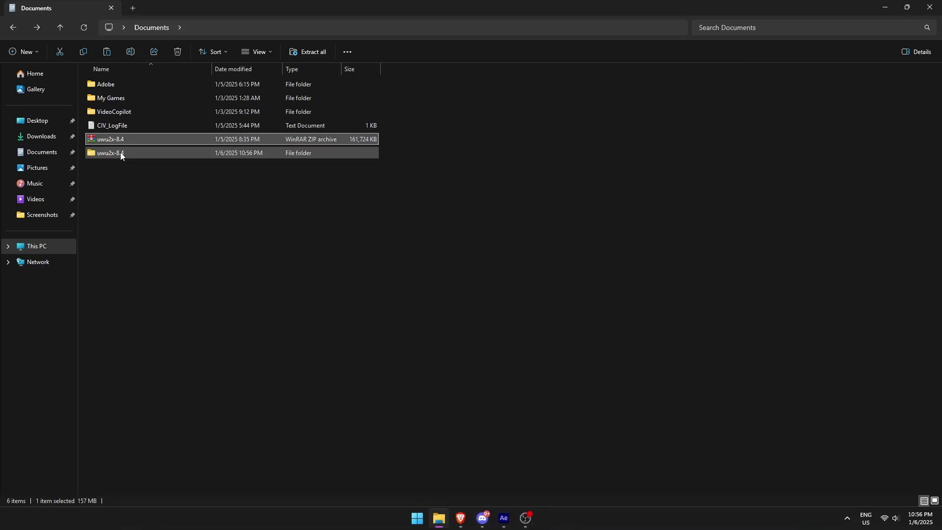
pyautogui.doubleClick(121, 153)
pyautogui.doubleClick(121, 85)
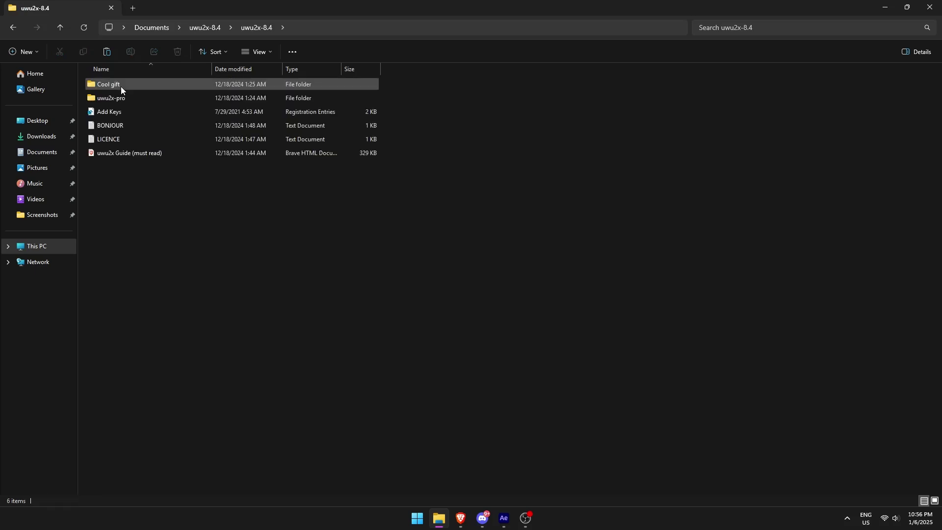
# - Merge the Add Keys registration file from the inner uwu2x-8.4 folder into the Windows registry
pyautogui.click(133, 111)
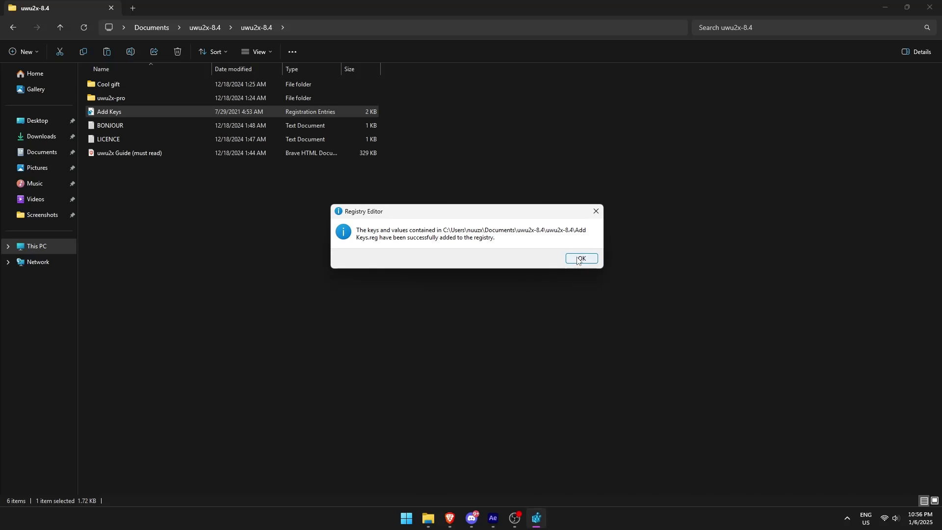
pyautogui.click(578, 257)
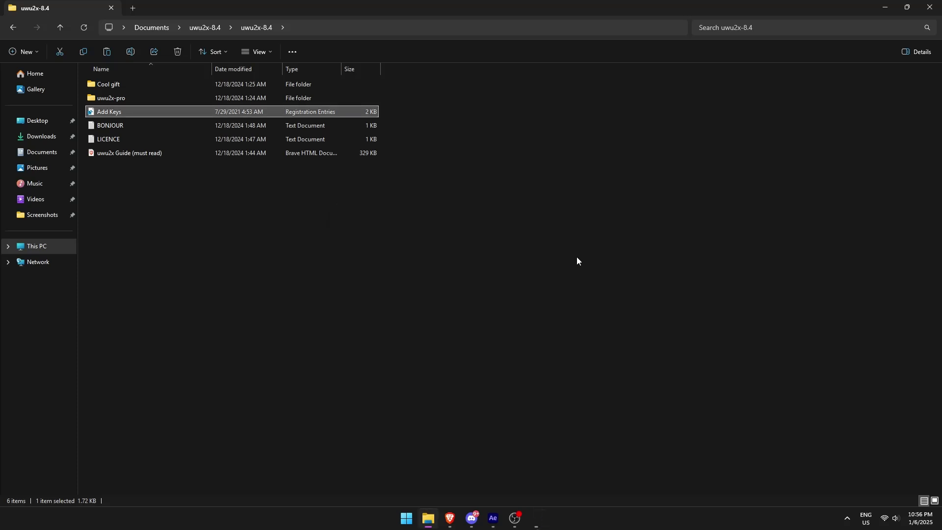
# - Try to copy the uwu2x-pro folder into C:\Program Files (x86)\Common Files\Adobe\CEP\extensions, cancelling the file replacement
pyautogui.click(111, 101)
pyautogui.rightClick(116, 103)
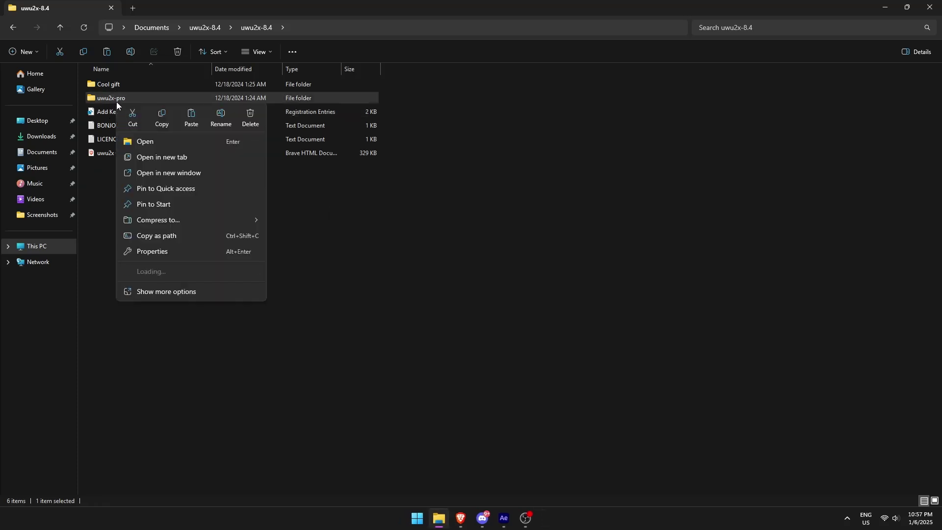
pyautogui.click(160, 113)
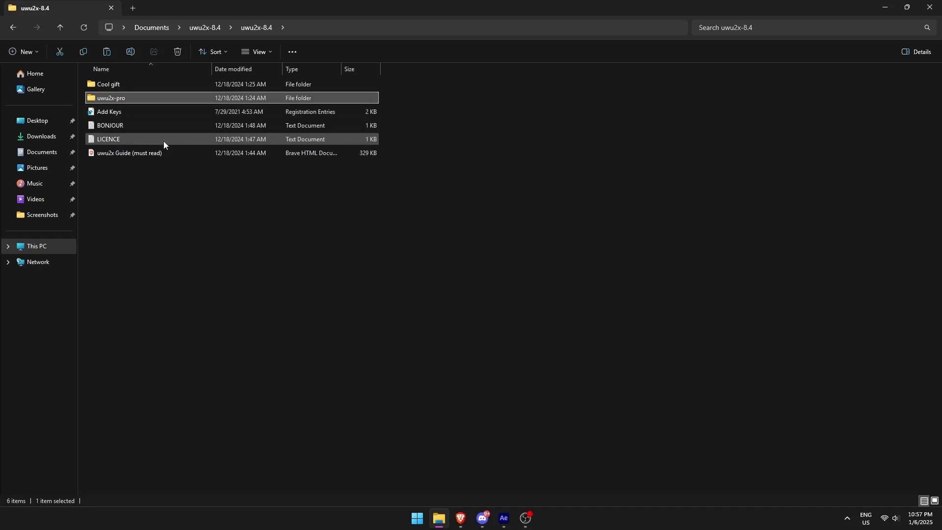
pyautogui.click(44, 249)
pyautogui.doubleClick(154, 91)
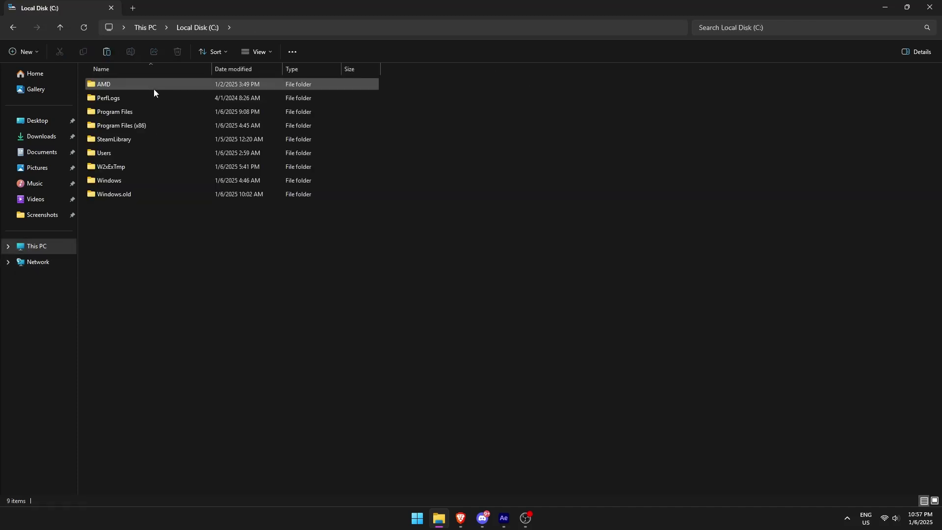
pyautogui.doubleClick(142, 123)
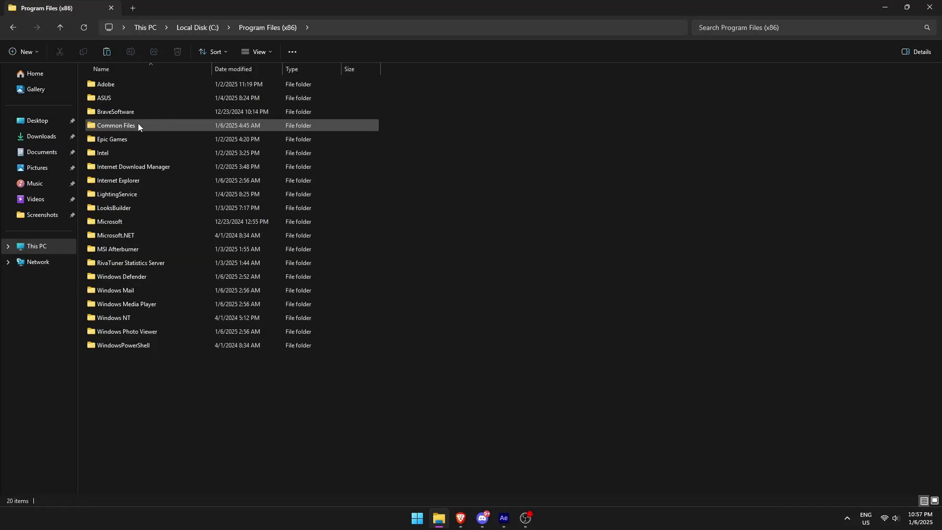
pyautogui.doubleClick(120, 125)
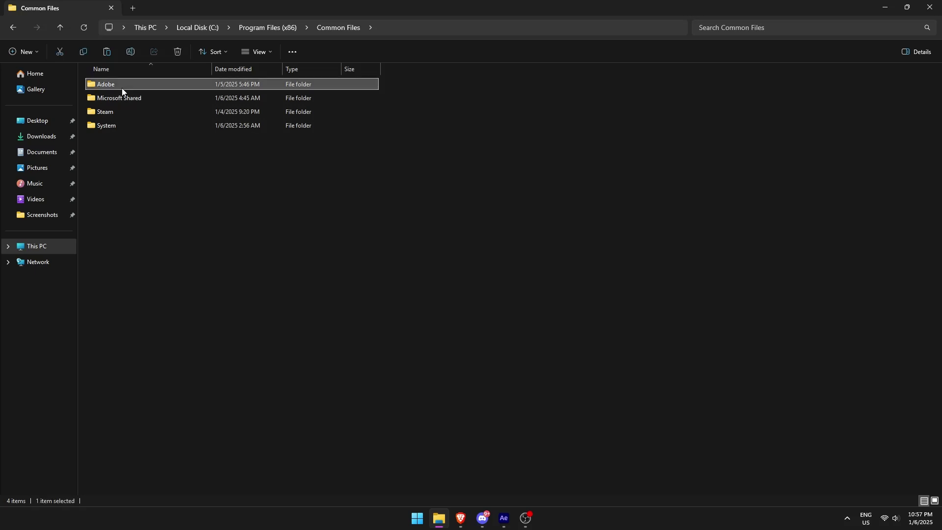
pyautogui.doubleClick(122, 88)
pyautogui.doubleClick(114, 139)
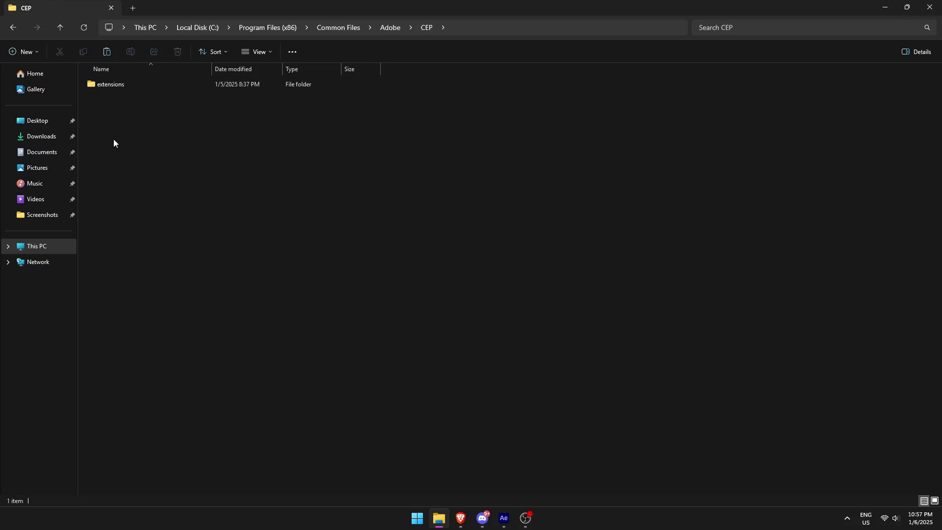
pyautogui.doubleClick(118, 86)
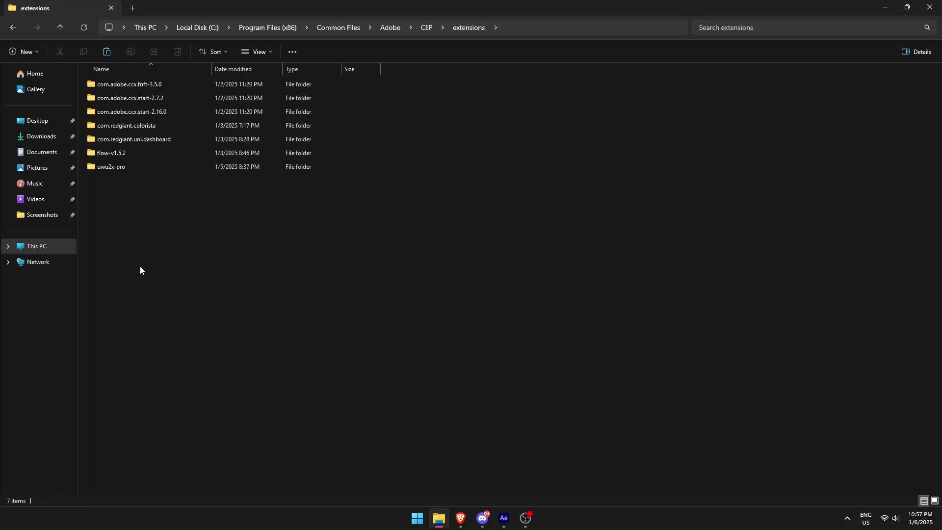
pyautogui.hotkey('ctrl', 'v')
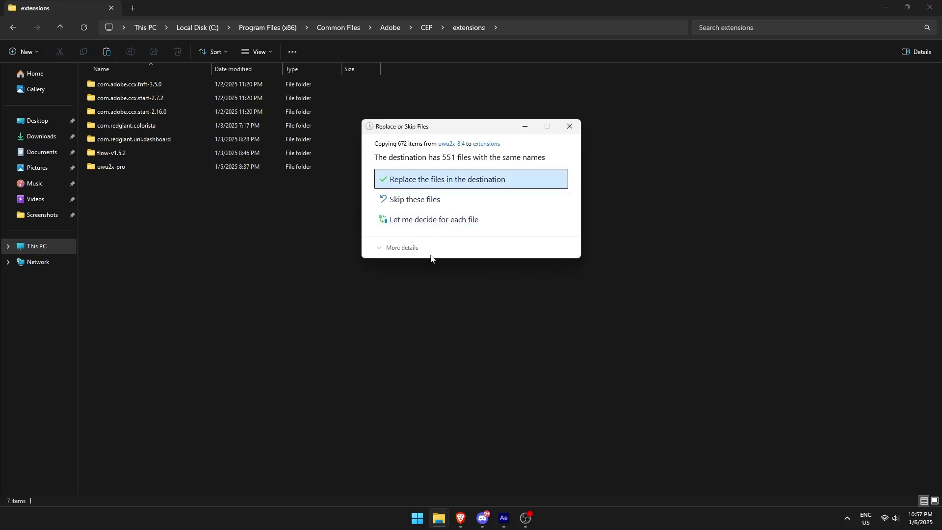
pyautogui.click(570, 129)
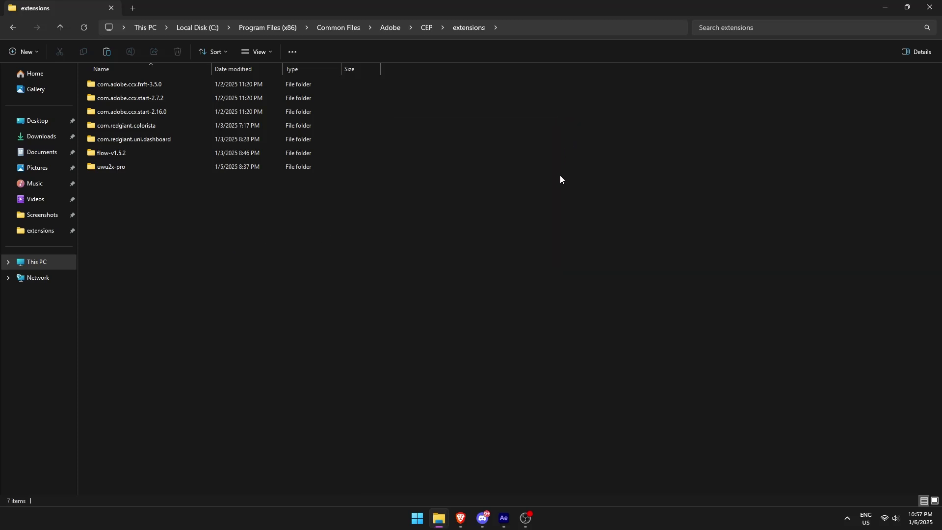
# - Switch to After Effects and open the uwu2x Pro extension
pyautogui.hotkey('alt', 'Tab')
pyautogui.click(177, 15)
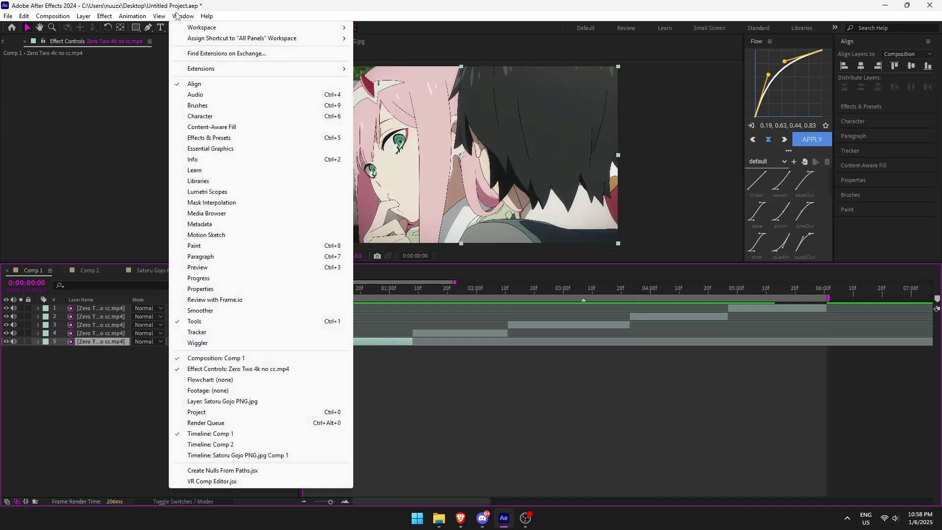
pyautogui.moveTo(218, 73)
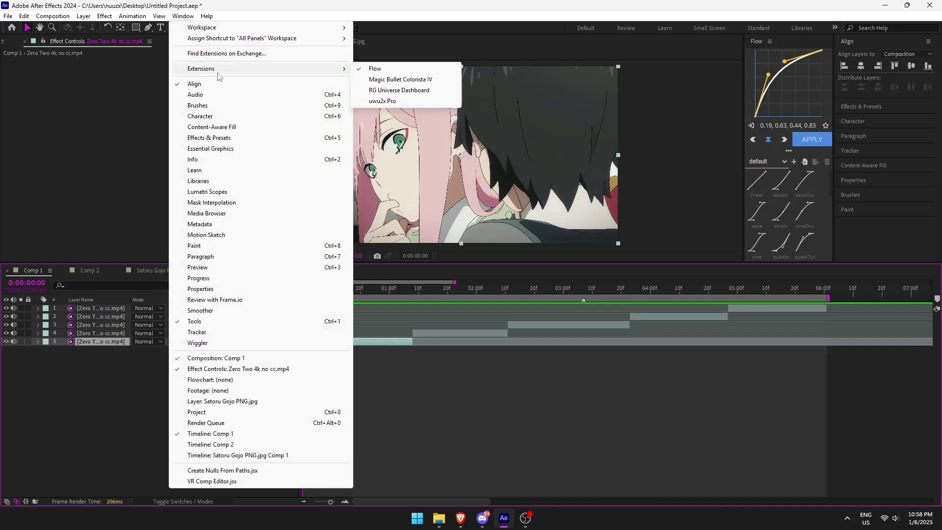
pyautogui.click(382, 101)
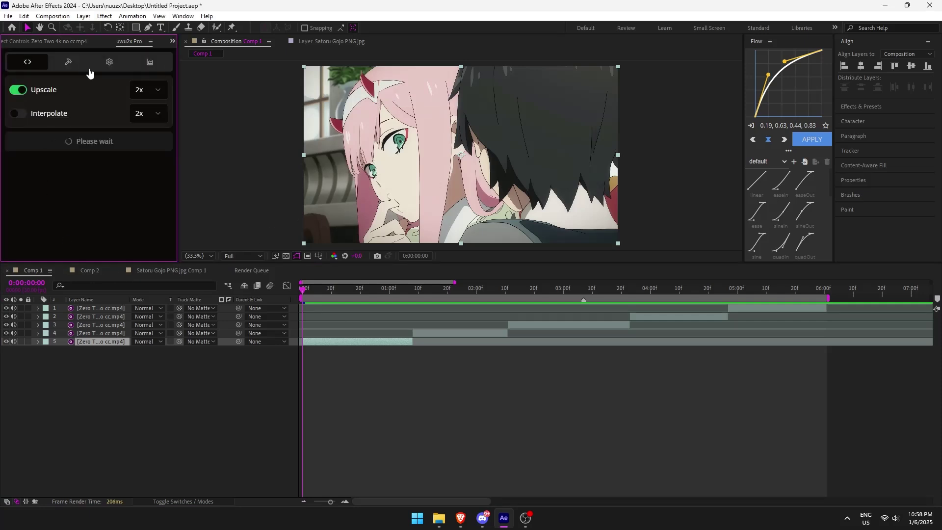
# - Undock the uwu2x Pro panel and dock it back beside Effect Controls
pyautogui.click(152, 42)
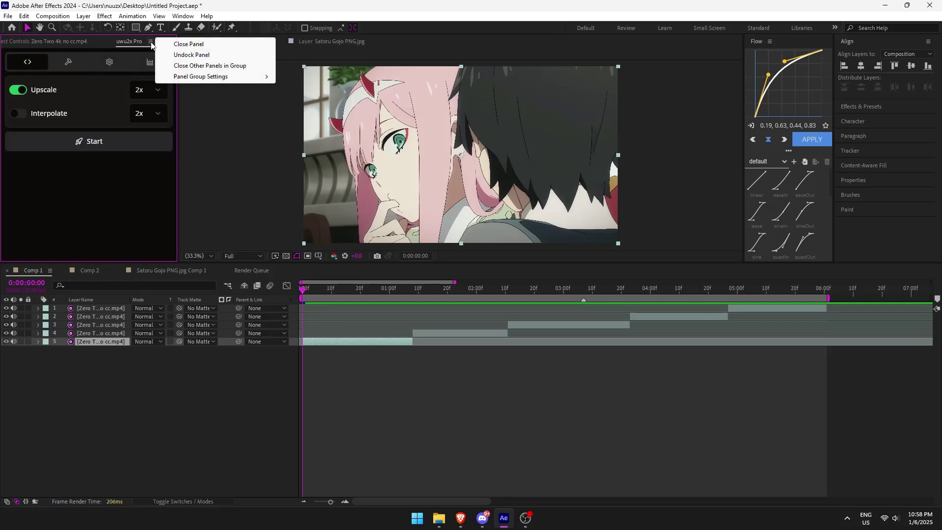
pyautogui.click(175, 55)
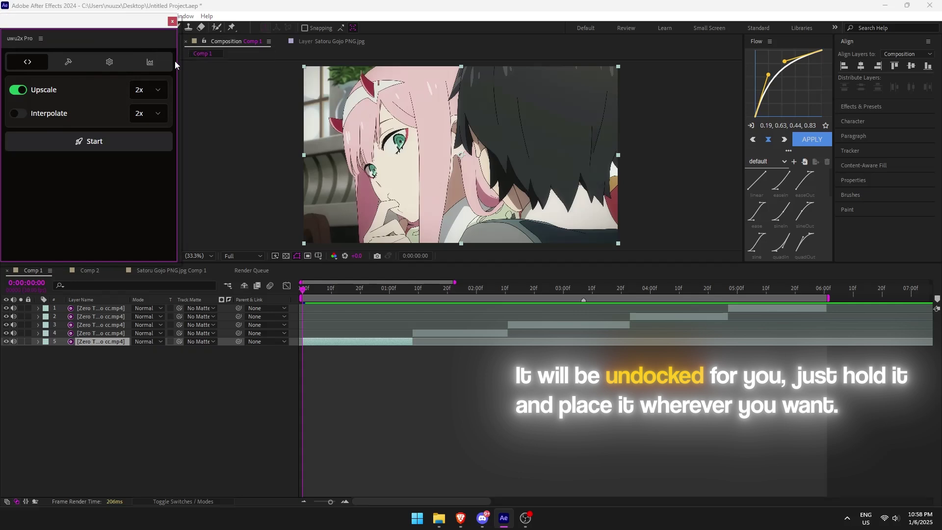
pyautogui.moveTo(68, 28); pyautogui.dragTo(108, 40)
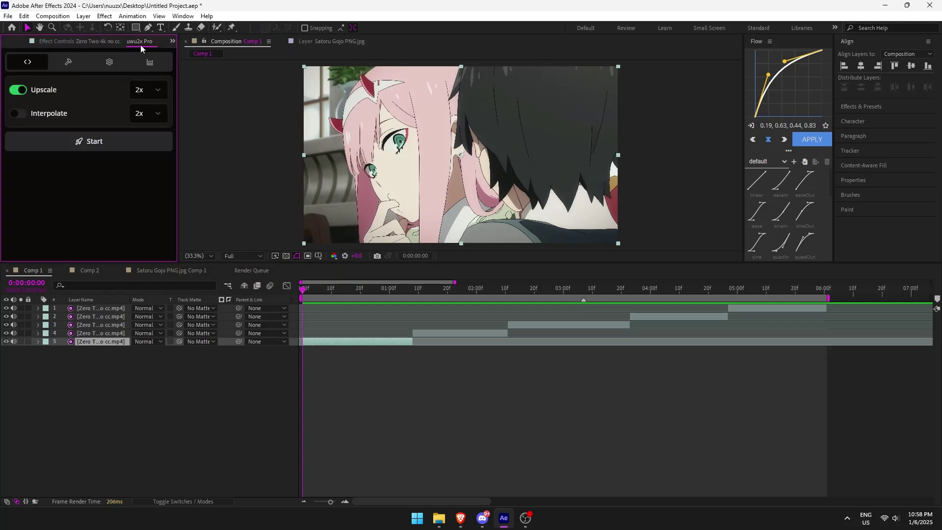
pyautogui.scroll(3, 140, 45)
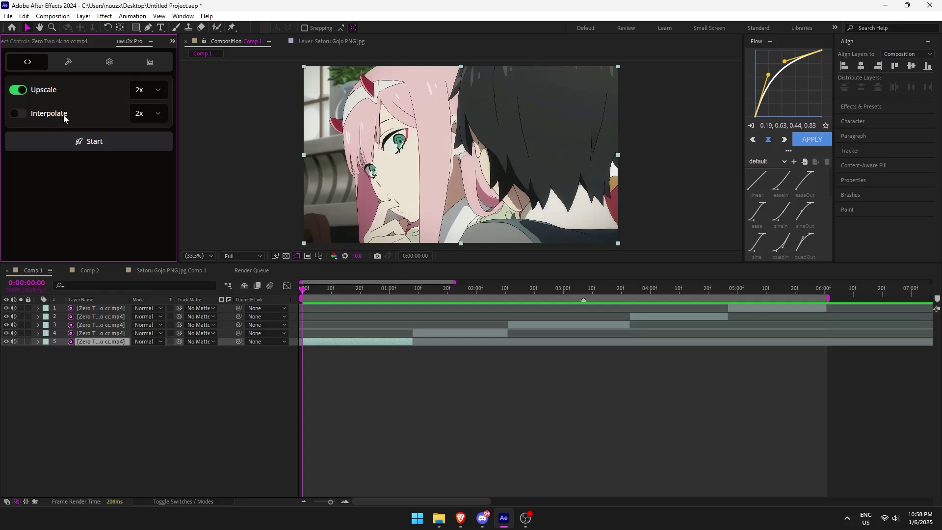
# - Try the Upscale and Interpolate switches, setting the interpolation factor to 16x while leaving Upscale on and Interpolate off
pyautogui.click(19, 90)
pyautogui.click(19, 90)
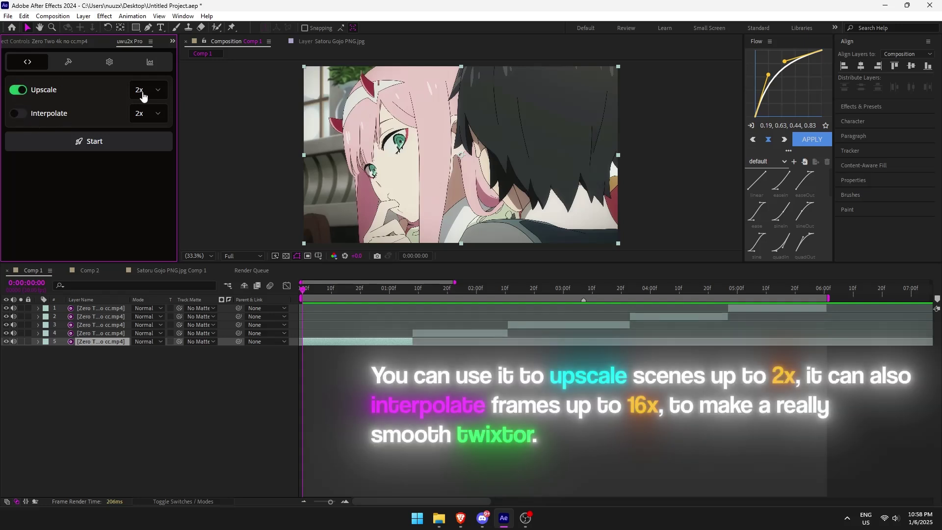
pyautogui.click(17, 117)
pyautogui.click(157, 118)
pyautogui.click(136, 153)
pyautogui.click(143, 117)
pyautogui.click(146, 166)
pyautogui.click(143, 116)
pyautogui.click(134, 183)
pyautogui.click(18, 115)
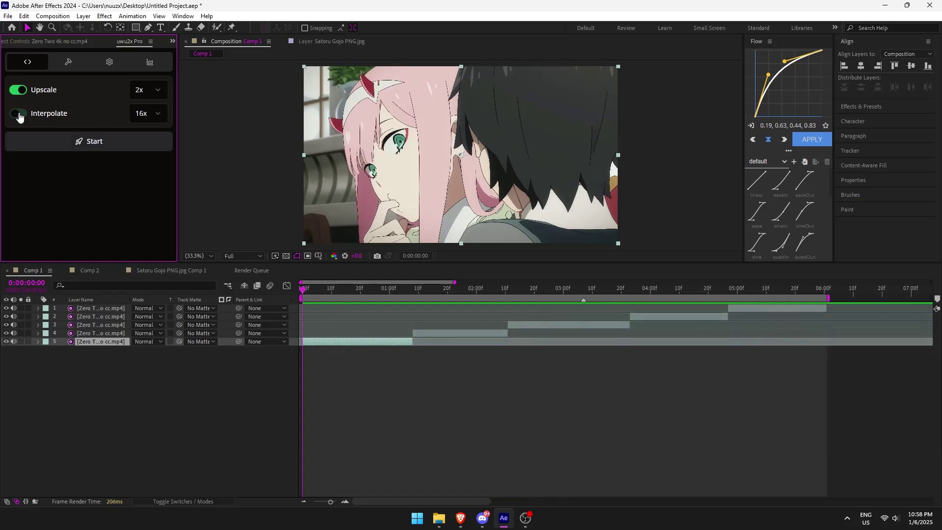
# - View the extension's Regroup, Sequence, Precompose and Detect tools and open its Process settings
pyautogui.click(109, 62)
pyautogui.click(68, 62)
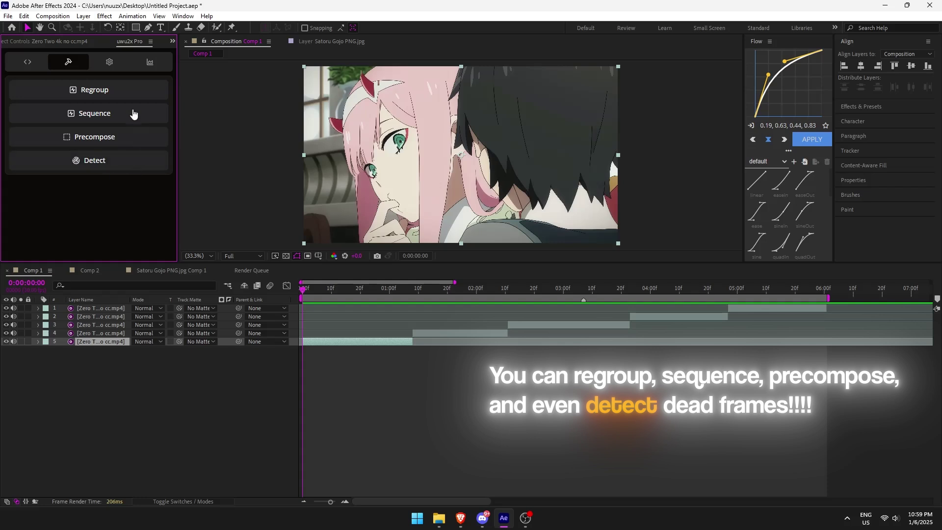
pyautogui.click(110, 61)
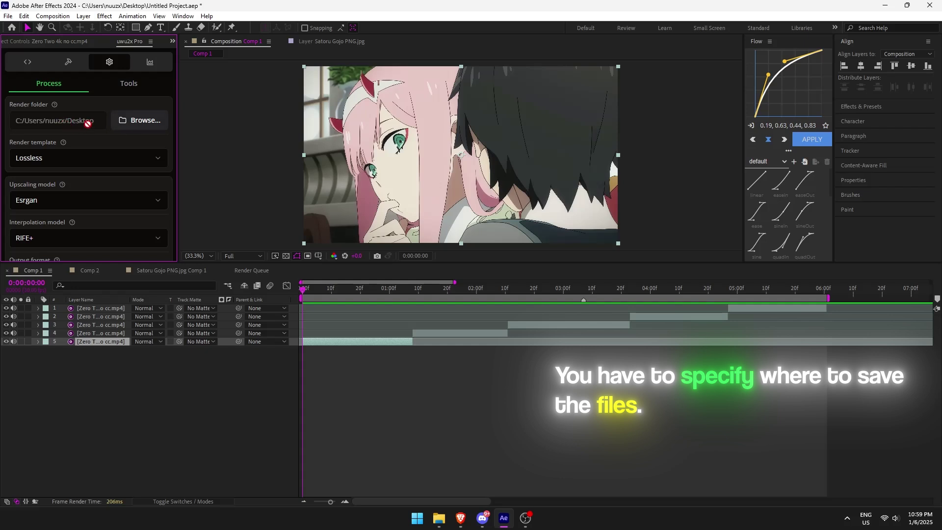
# - Look through the available render templates and choose Lossless
pyautogui.scroll(-2, 48, 123)
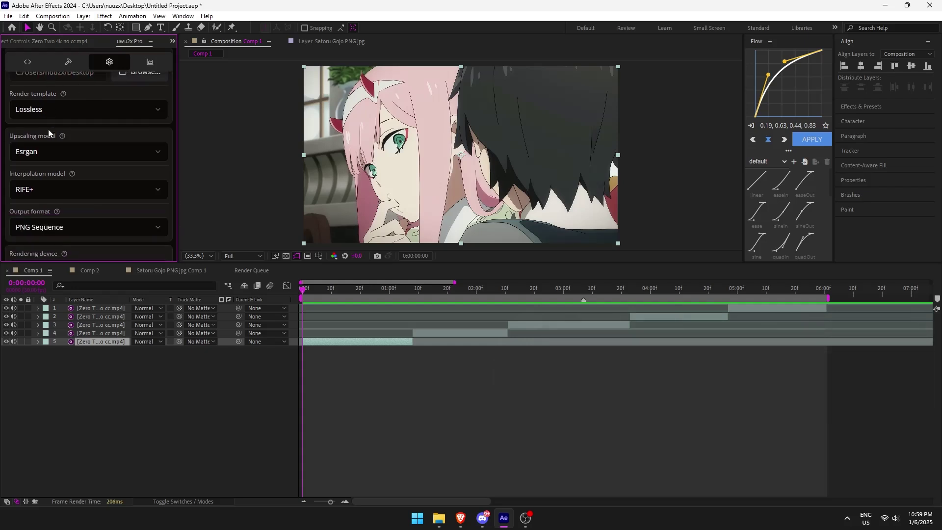
pyautogui.click(49, 109)
pyautogui.scroll(-2, 78, 186)
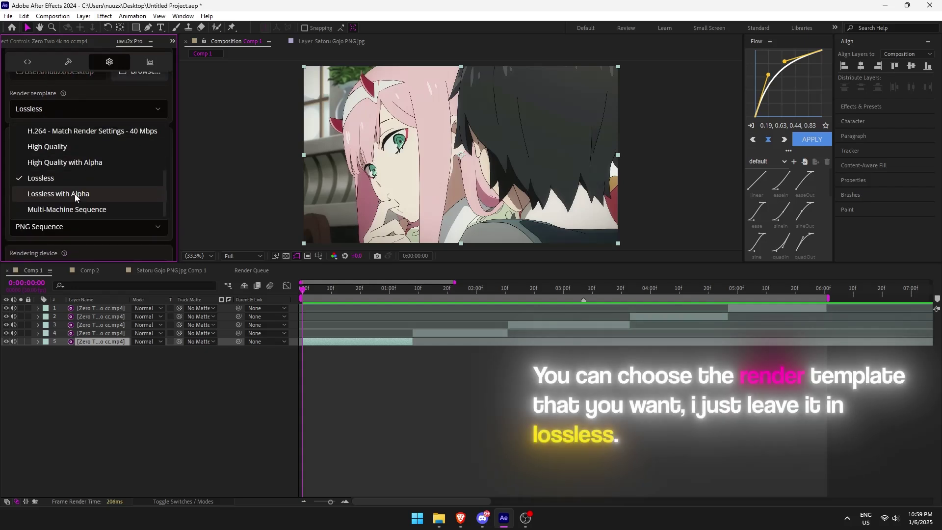
pyautogui.scroll(6, 74, 204)
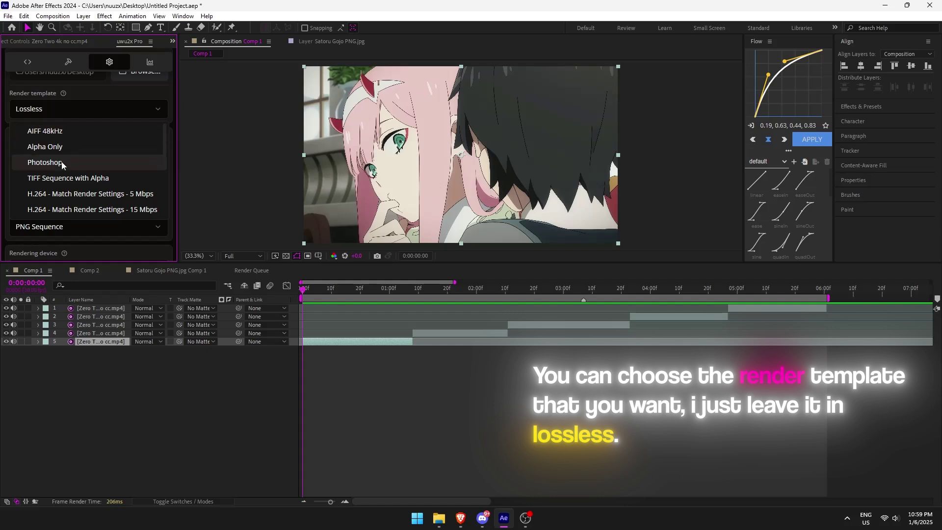
pyautogui.scroll(-4, 63, 162)
pyautogui.scroll(-2, 63, 164)
pyautogui.click(53, 177)
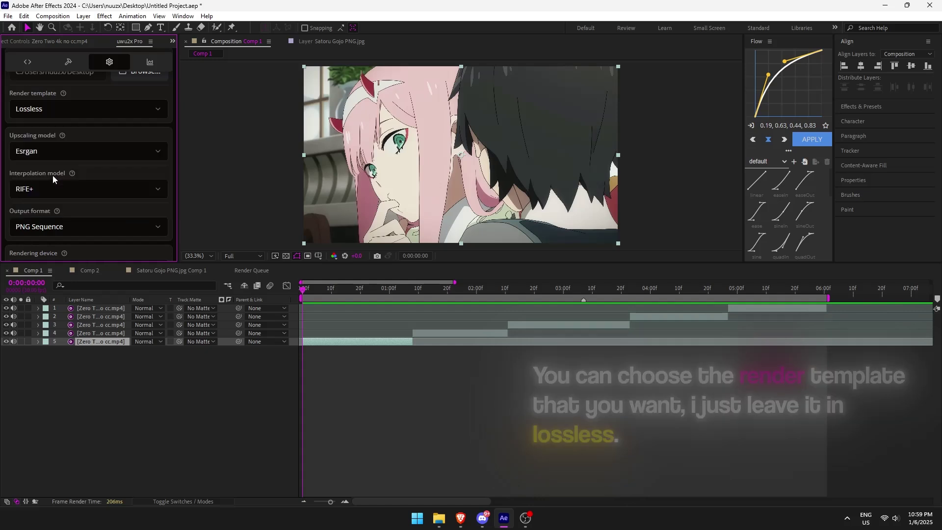
# - Try Cugan as the upscaling model, and set it back to Esrgan
pyautogui.scroll(-3, 58, 157)
pyautogui.scroll(2, 66, 143)
pyautogui.click(70, 112)
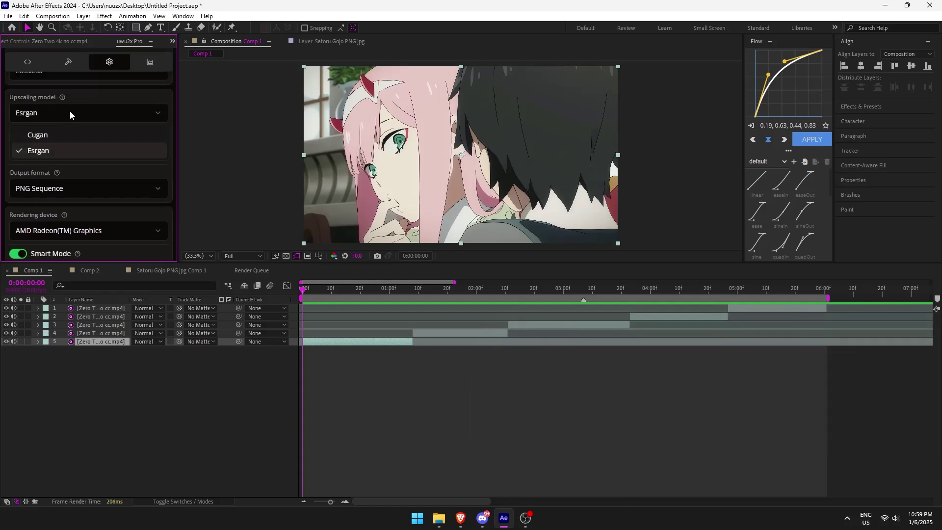
pyautogui.click(51, 135)
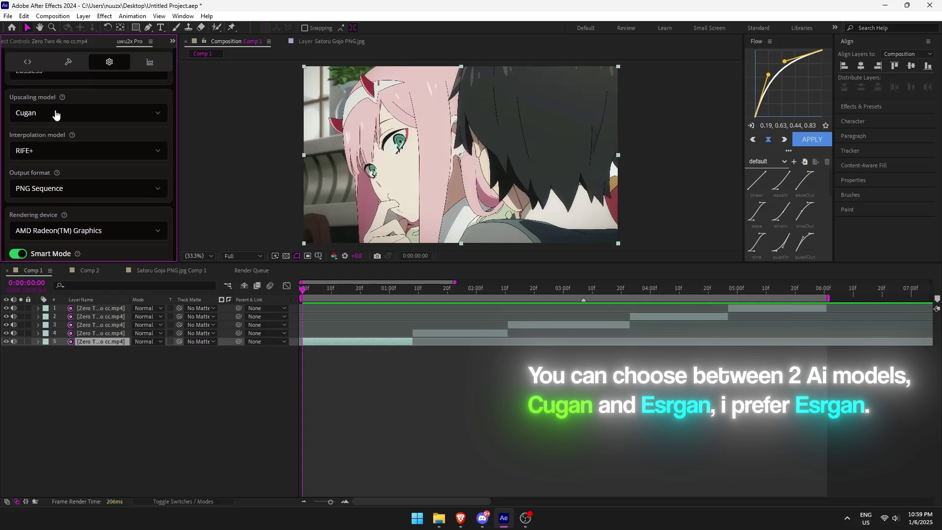
pyautogui.click(55, 112)
pyautogui.click(57, 151)
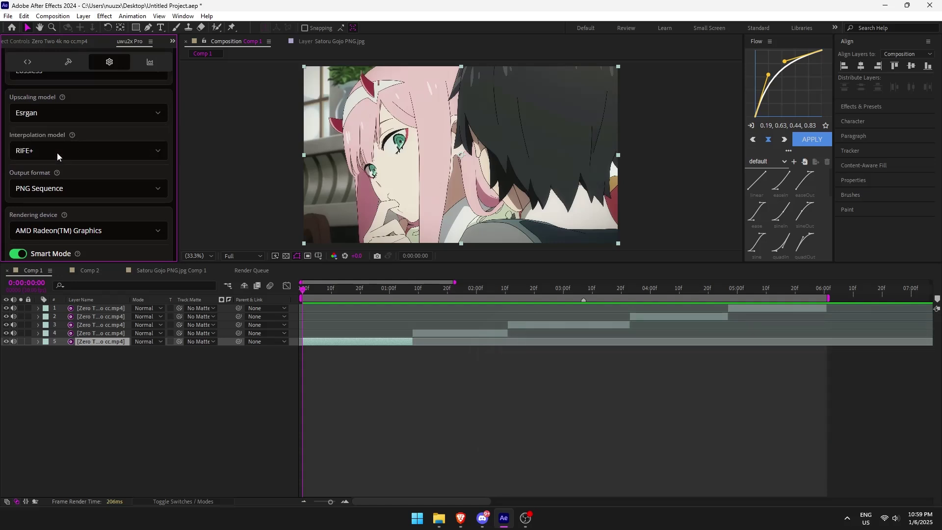
# - Choose RIFE+ as the interpolation model and PNG Sequence as the output format
pyautogui.click(79, 150)
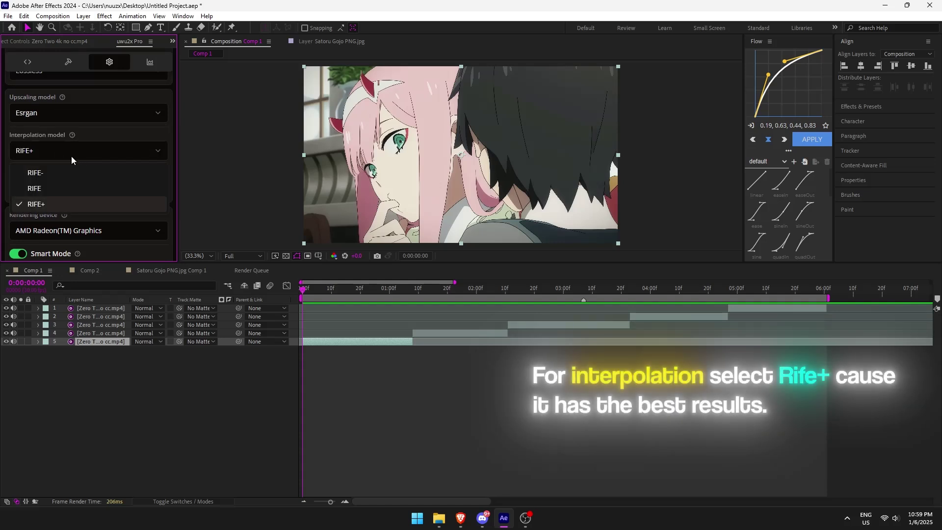
pyautogui.click(69, 203)
pyautogui.scroll(-2, 47, 173)
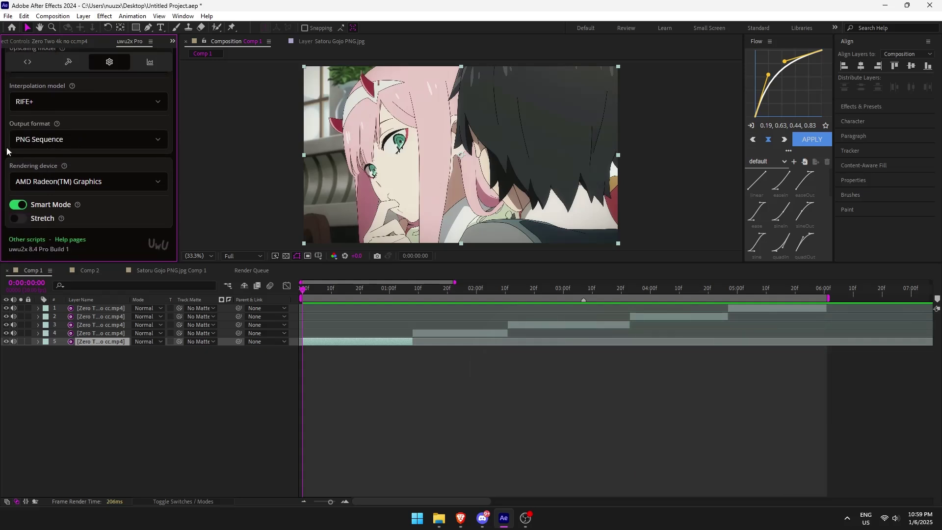
pyautogui.click(57, 143)
pyautogui.click(57, 165)
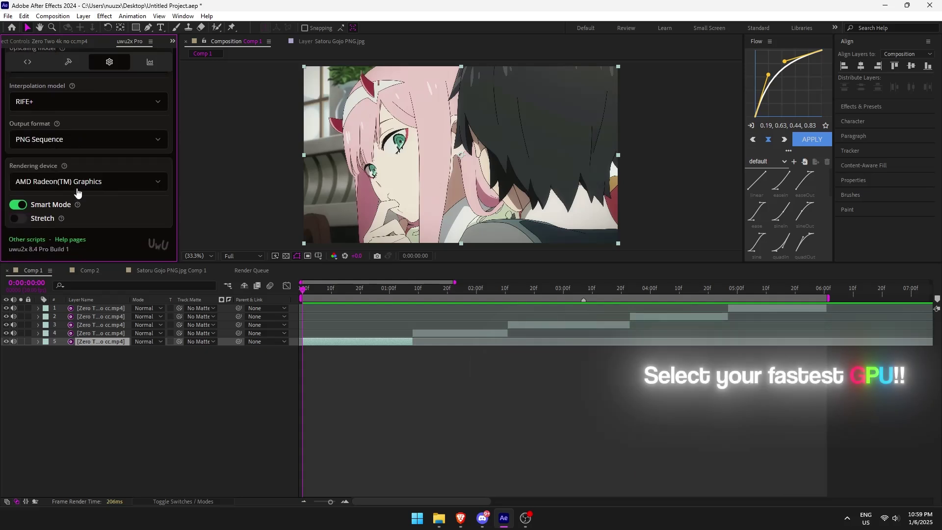
# - Choose AMD Radeon(TM) Graphics as the rendering device and toggle Smart Mode, leaving it enabled
pyautogui.click(85, 181)
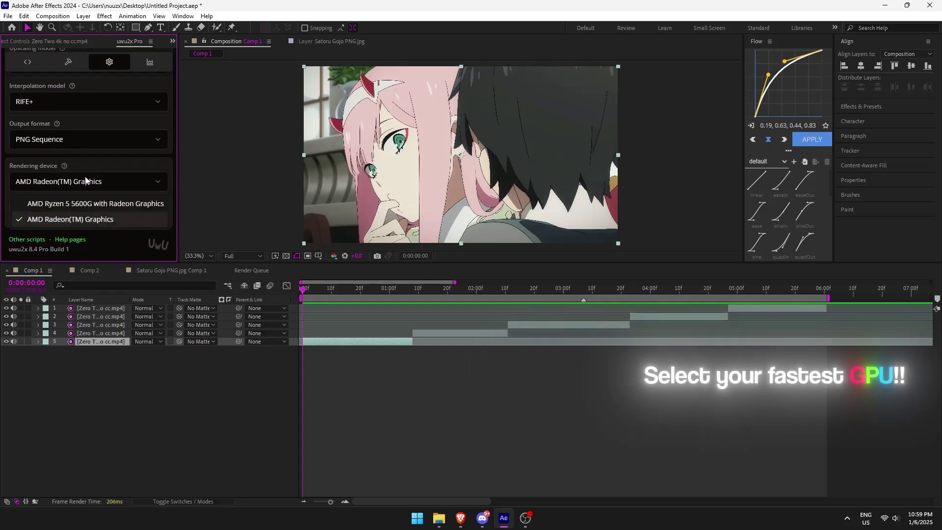
pyautogui.click(91, 220)
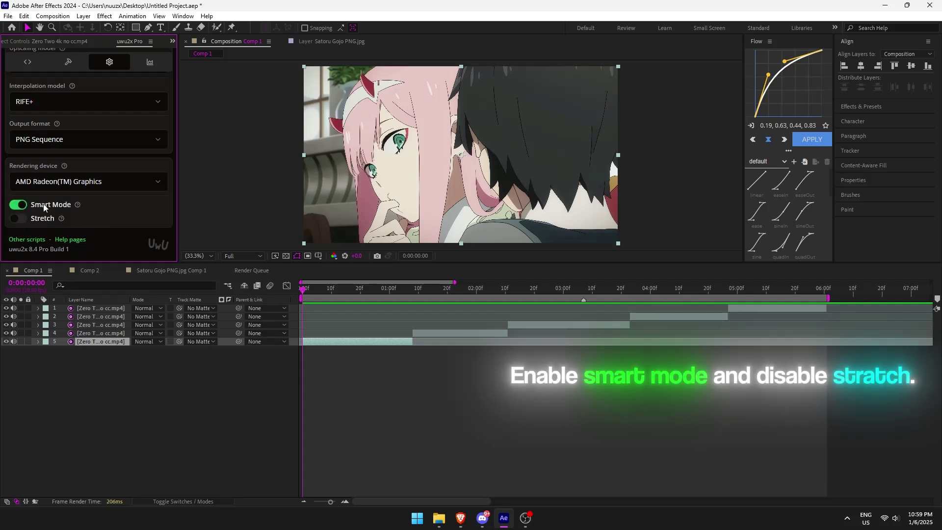
pyautogui.click(22, 209)
pyautogui.click(22, 208)
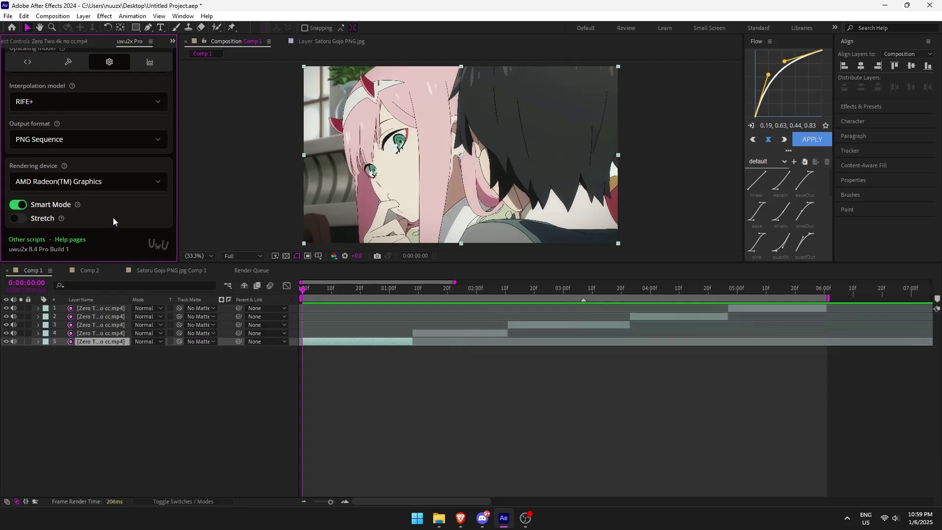
pyautogui.scroll(5, 115, 217)
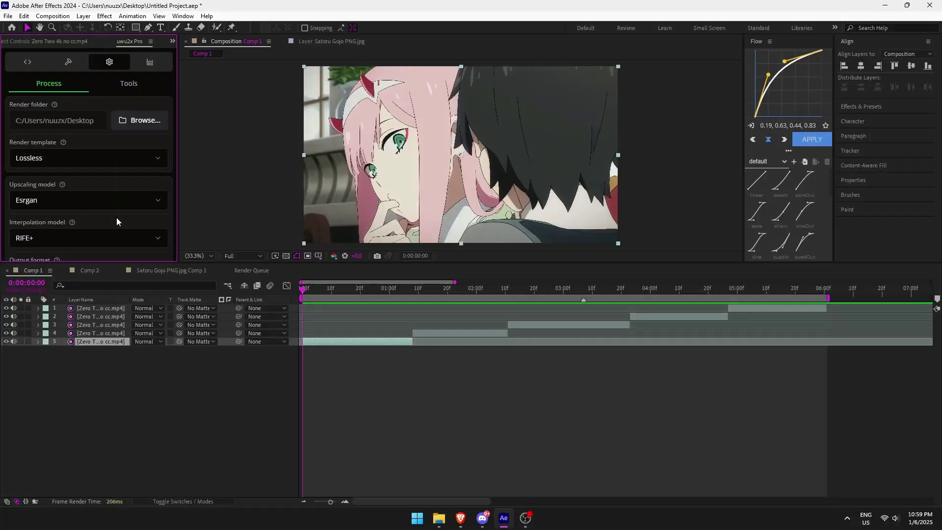